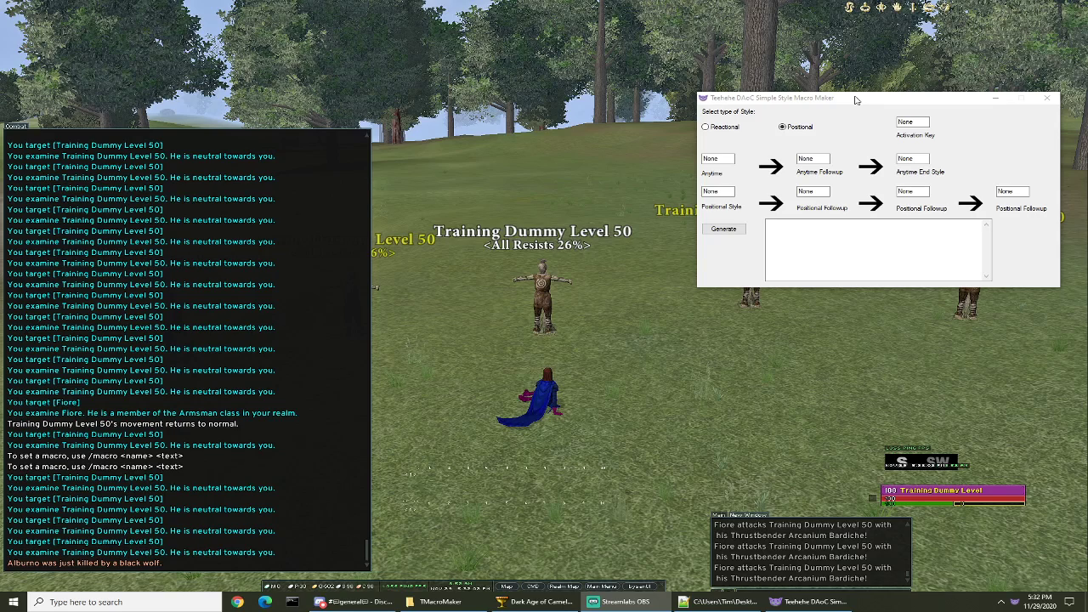
pyautogui.moveTo(856, 100); pyautogui.dragTo(810, 269)
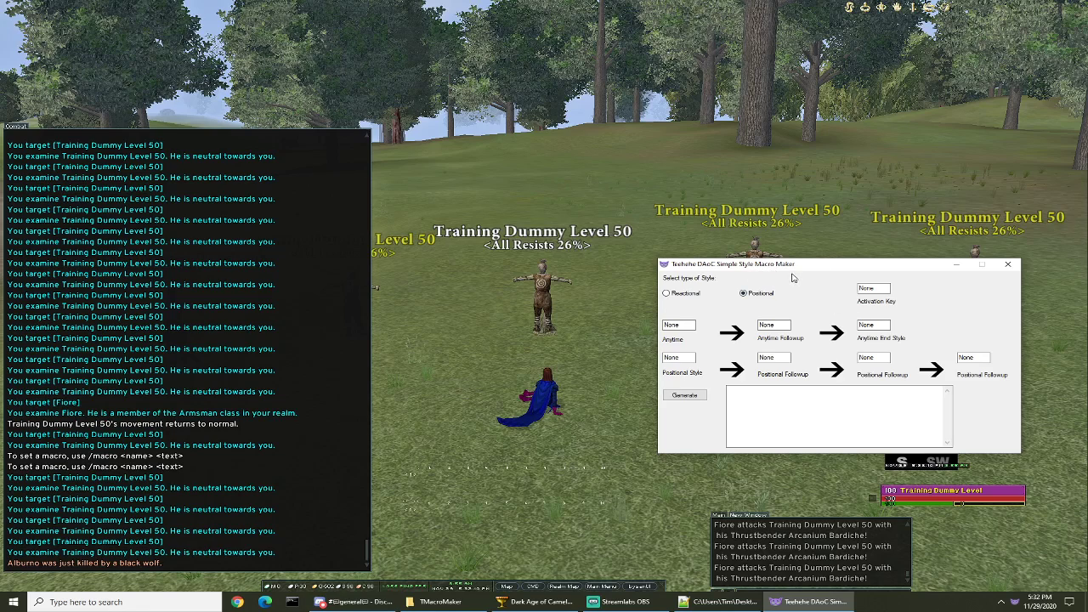
pyautogui.moveTo(792, 277); pyautogui.dragTo(781, 165)
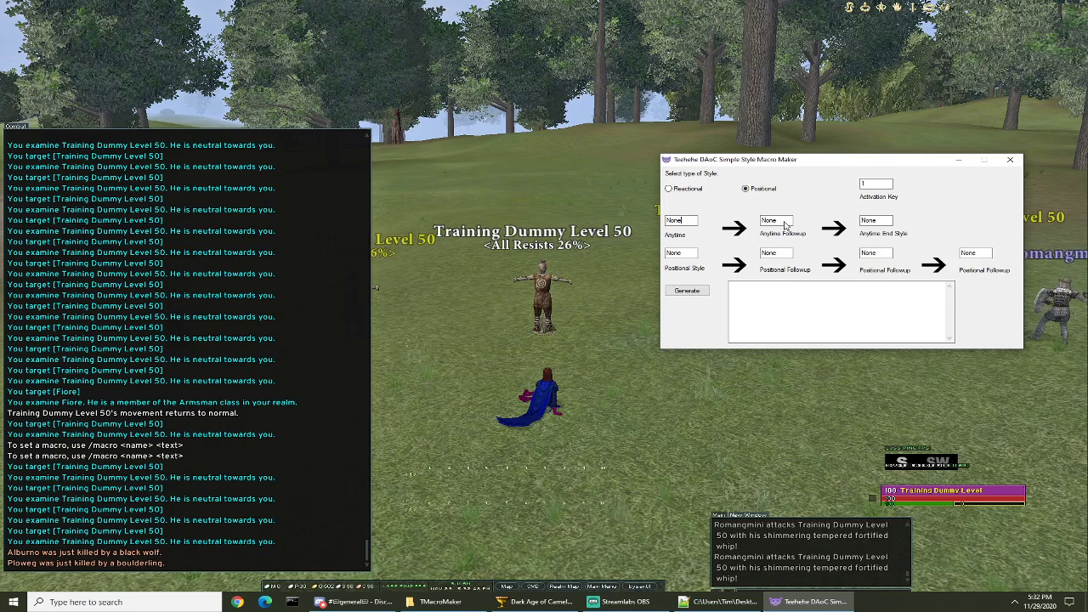
# Step: From the Critical Strike combat styles, place Garrote in the first quickbar slot and Achilles Heel in the second
pyautogui.click(928, 8)
pyautogui.click(913, 8)
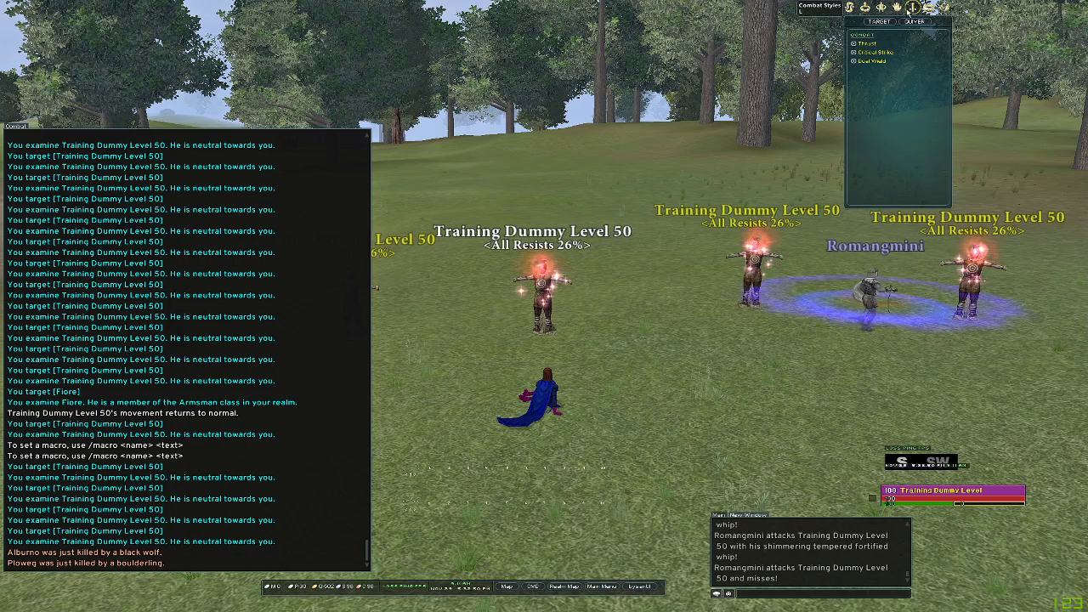
pyautogui.click(872, 51)
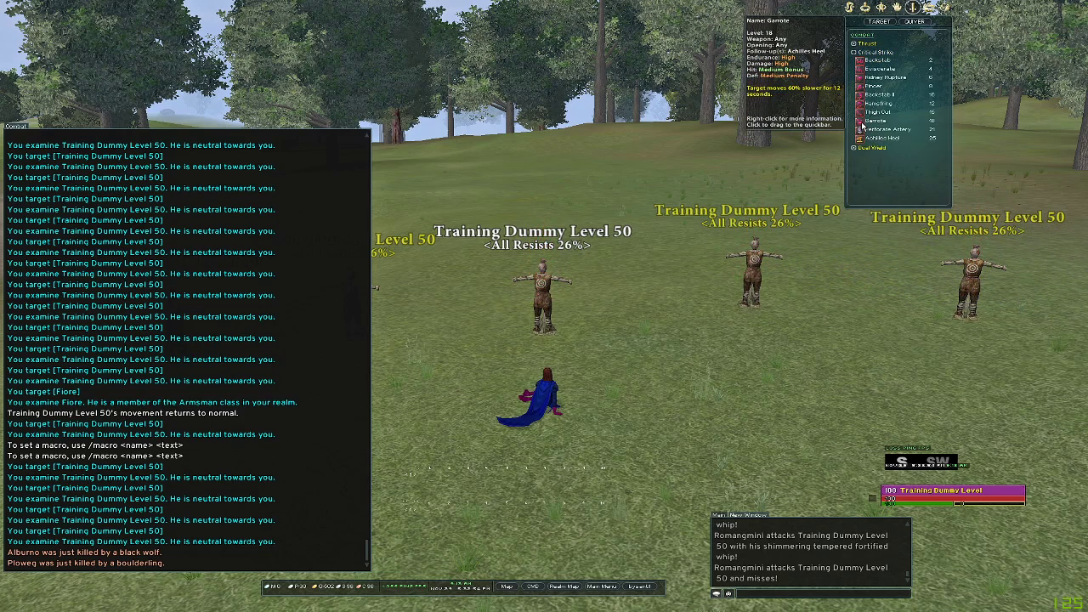
pyautogui.moveTo(861, 103); pyautogui.dragTo(429, 476)
pyautogui.moveTo(860, 137); pyautogui.dragTo(448, 477)
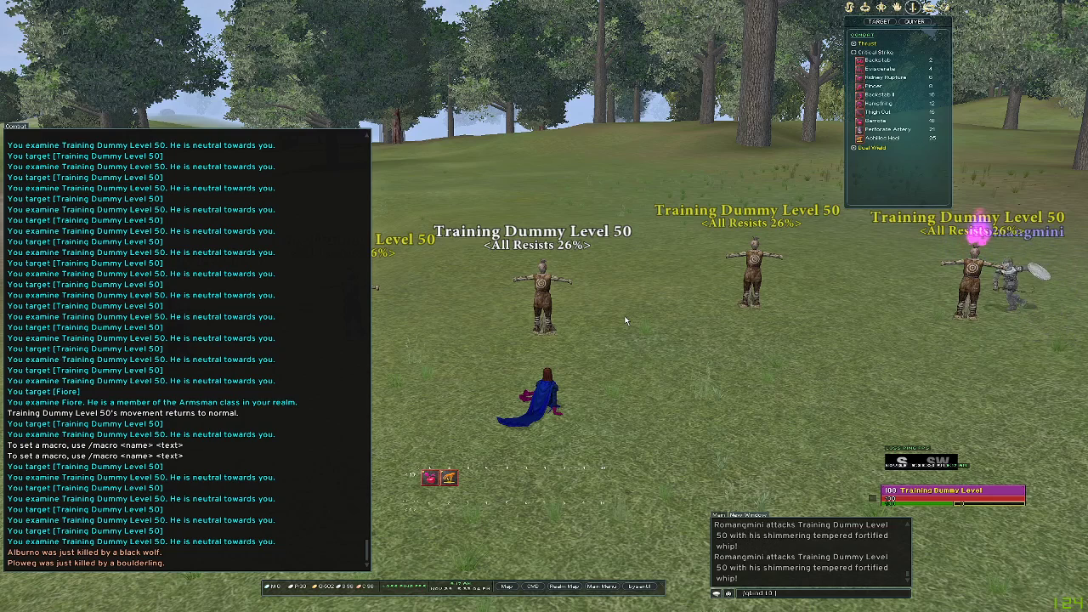
# Step: Use /qbind to bind quickbar bank 10 slot 1 to F1 and slot 2 to F2
pyautogui.press('Return')
pyautogui.press('F1')
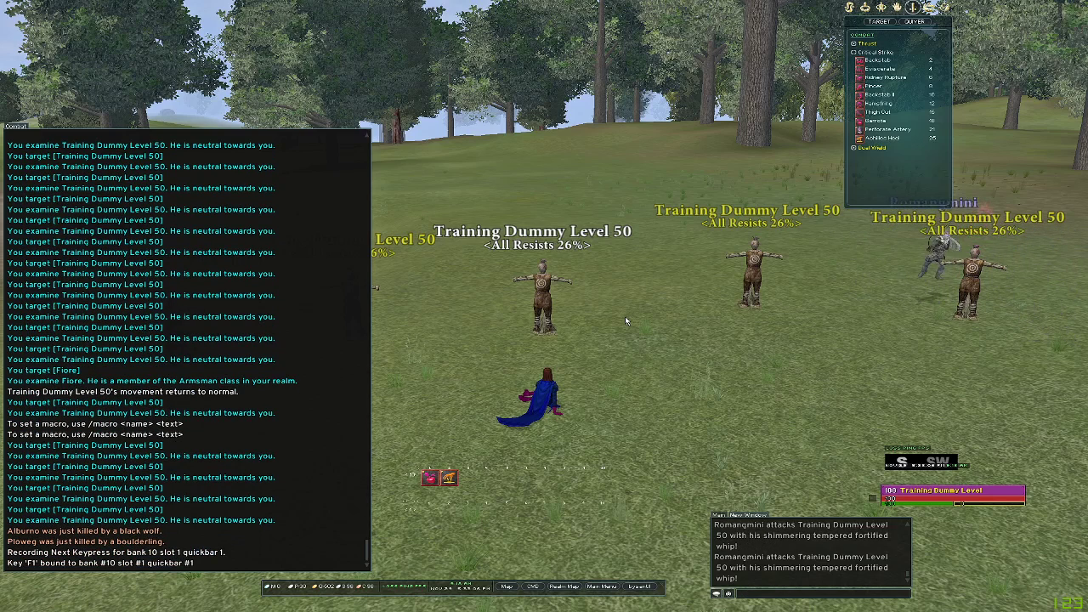
pyautogui.press('Up')
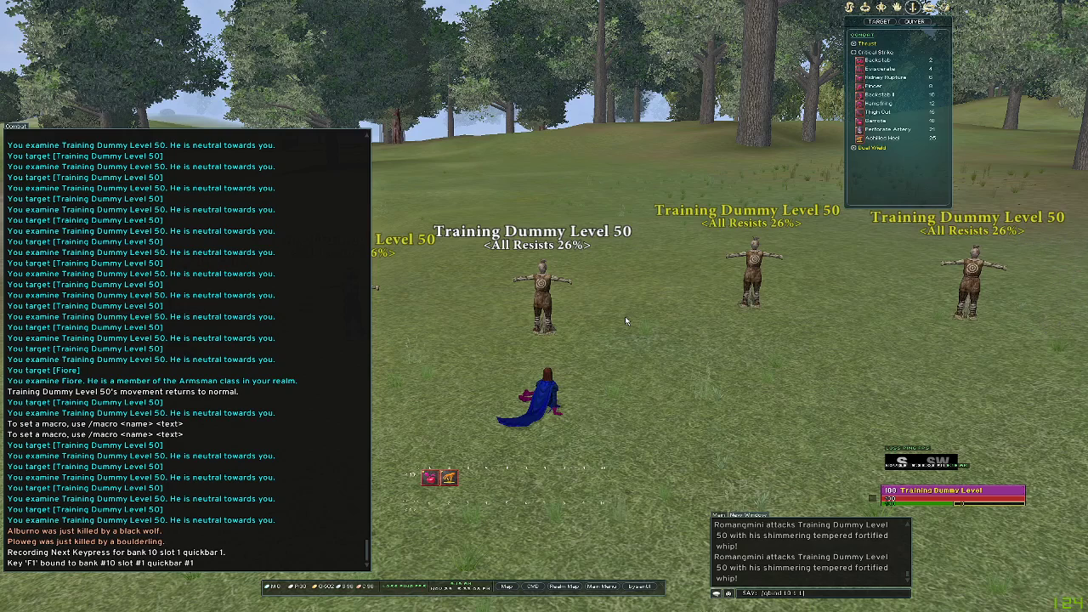
pyautogui.press('BackSpace')
pyautogui.write('2')
pyautogui.press('Return')
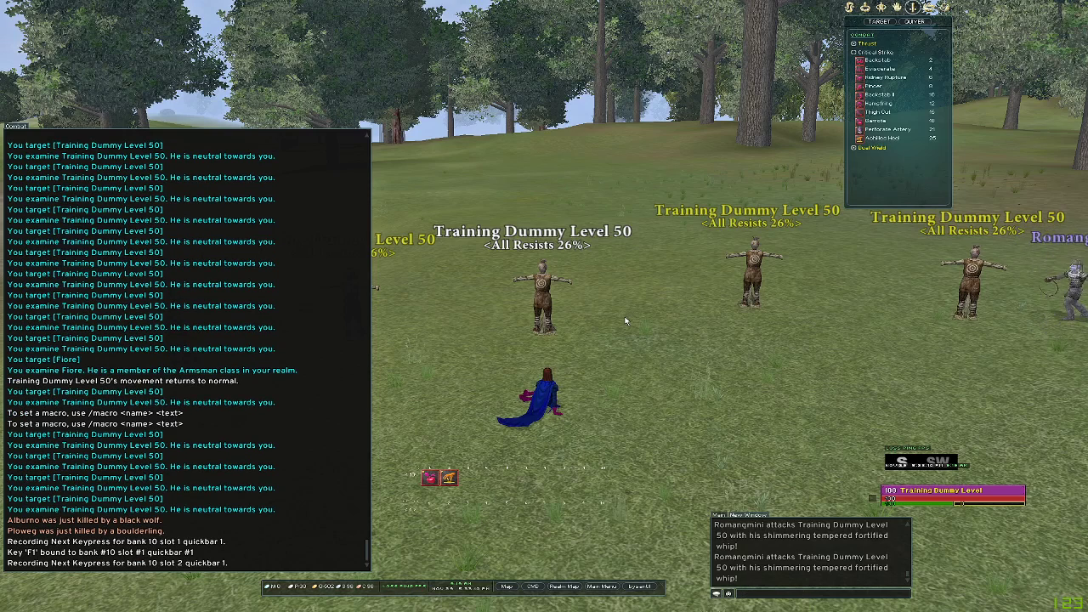
pyautogui.press('F2')
# Step: Switch to the Simple Style Macro Maker and set Anytime to F1 and Anytime Followup to F2
pyautogui.hotkey('alt', 'Tab')
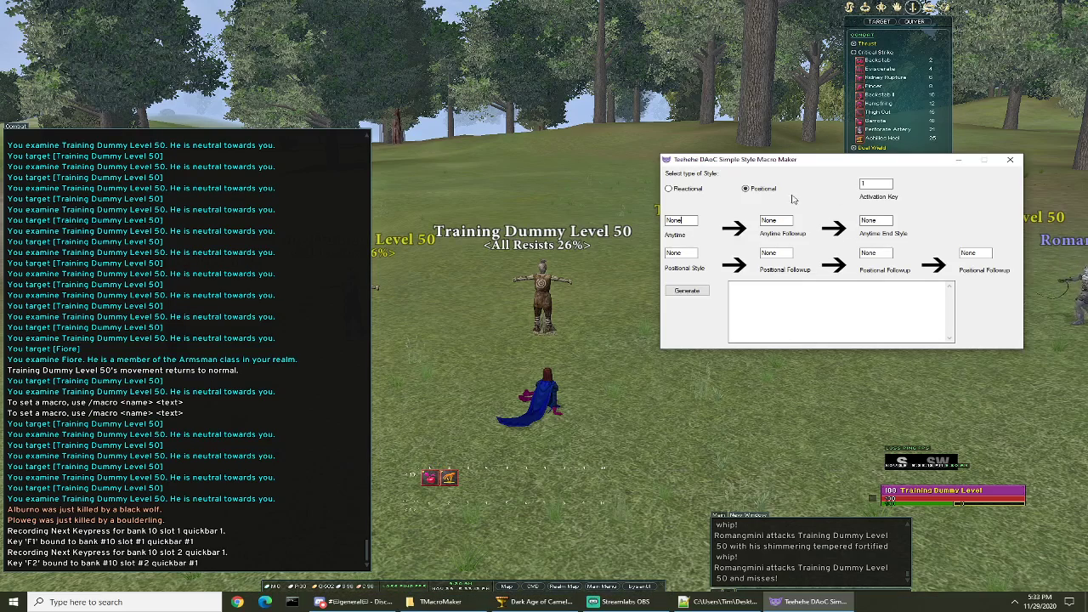
pyautogui.press('F1')
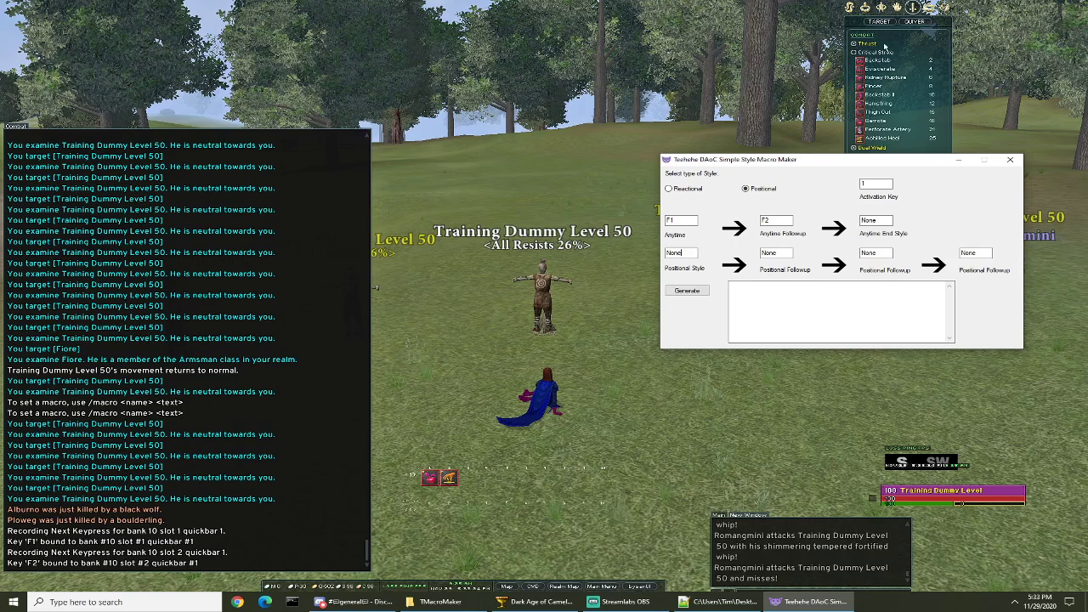
# Step: Back in the game, place the Dual Wield style Dual Shadows in the third quickbar slot and bind bank 10 slot 3 to F3
pyautogui.click(913, 10)
pyautogui.click(868, 62)
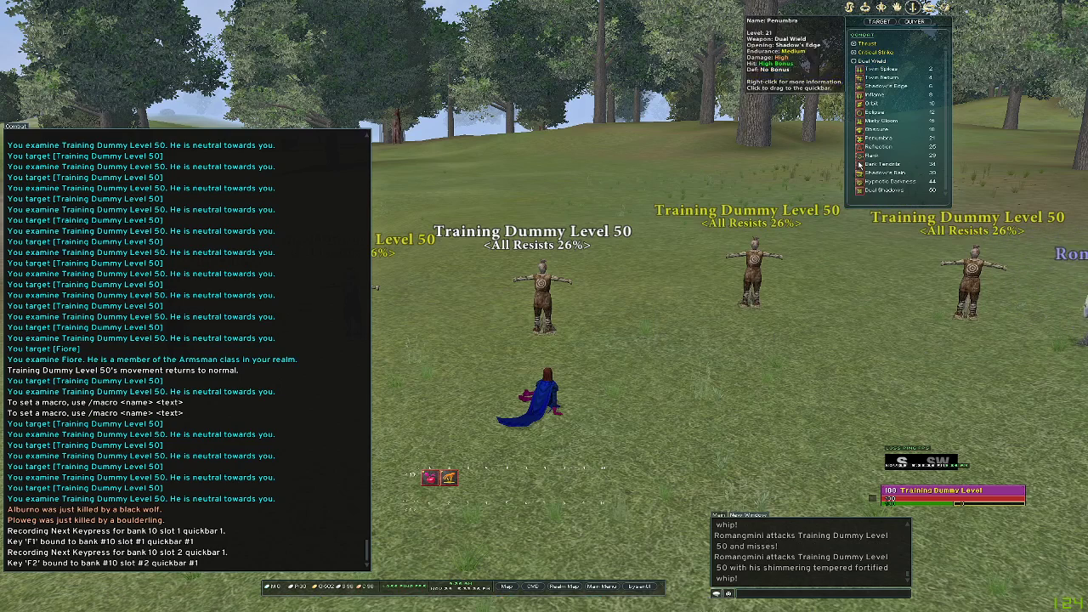
pyautogui.moveTo(864, 197); pyautogui.dragTo(469, 478)
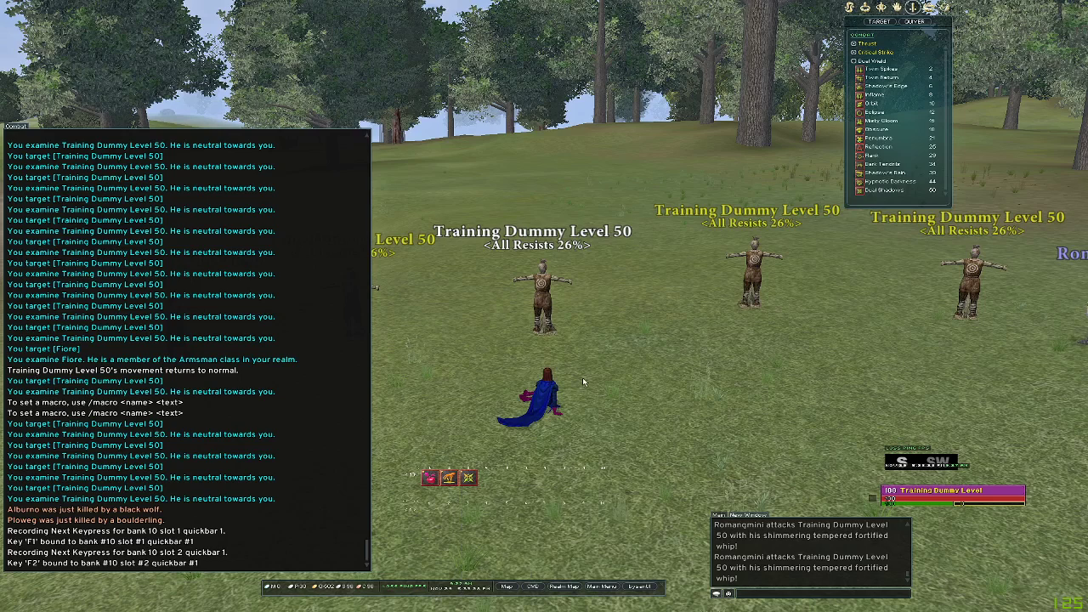
pyautogui.write('/qbind 10 3')
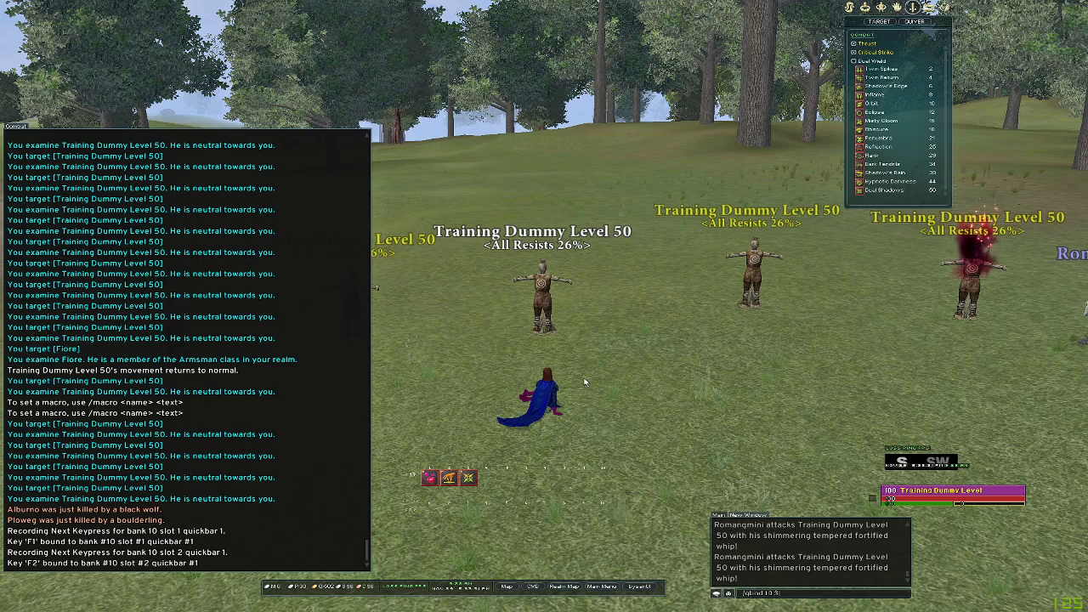
pyautogui.press('Return')
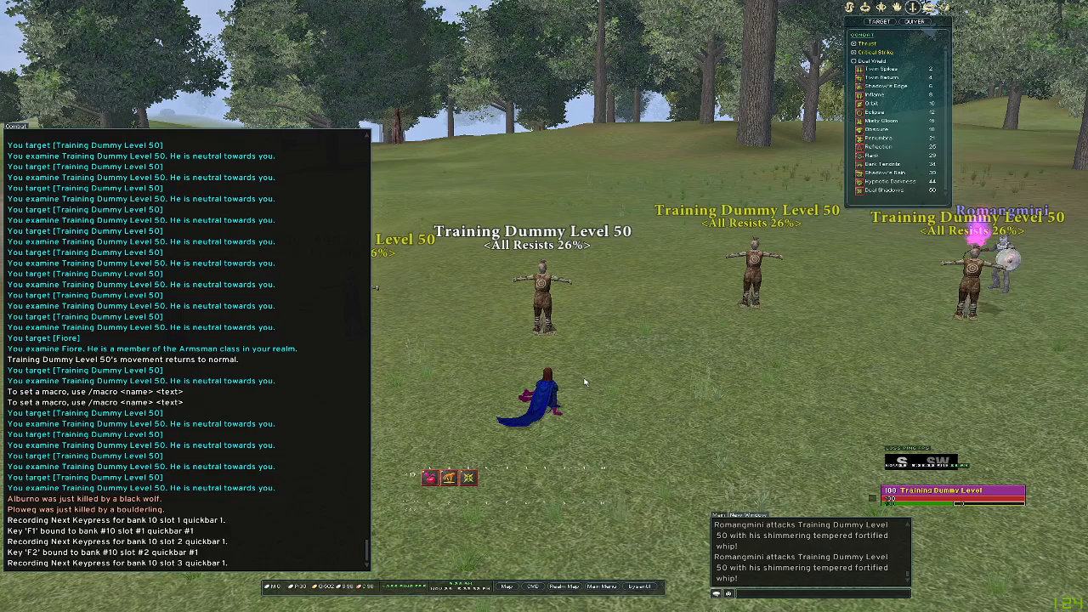
pyautogui.press('F3')
# Step: In the Simple Style Macro Maker, set Positional Style to F3 and generate the macro script
pyautogui.hotkey('alt', 'Tab')
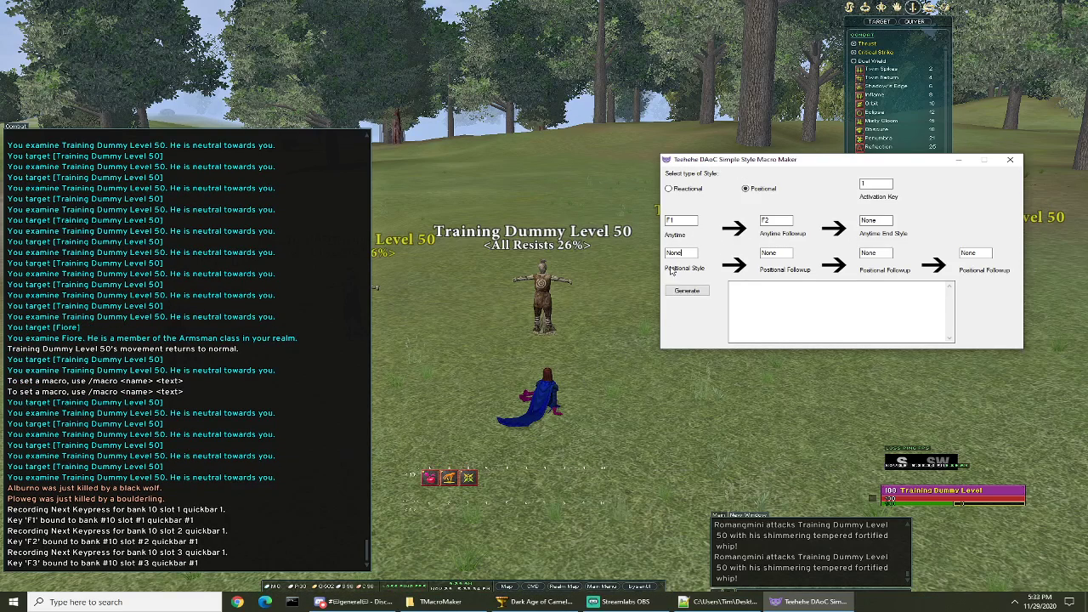
pyautogui.press('F3')
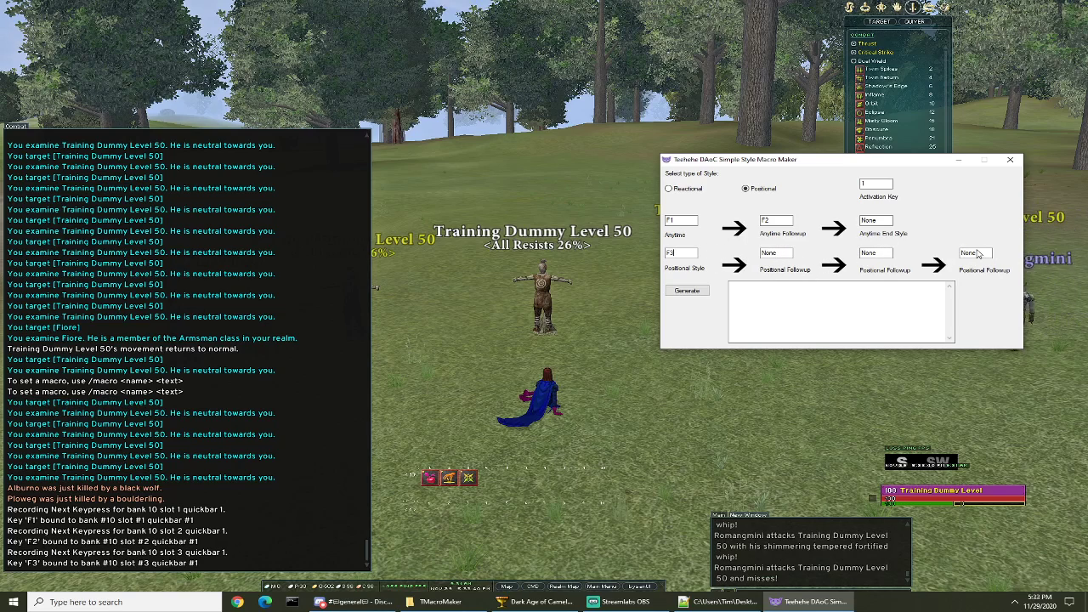
pyautogui.click(686, 291)
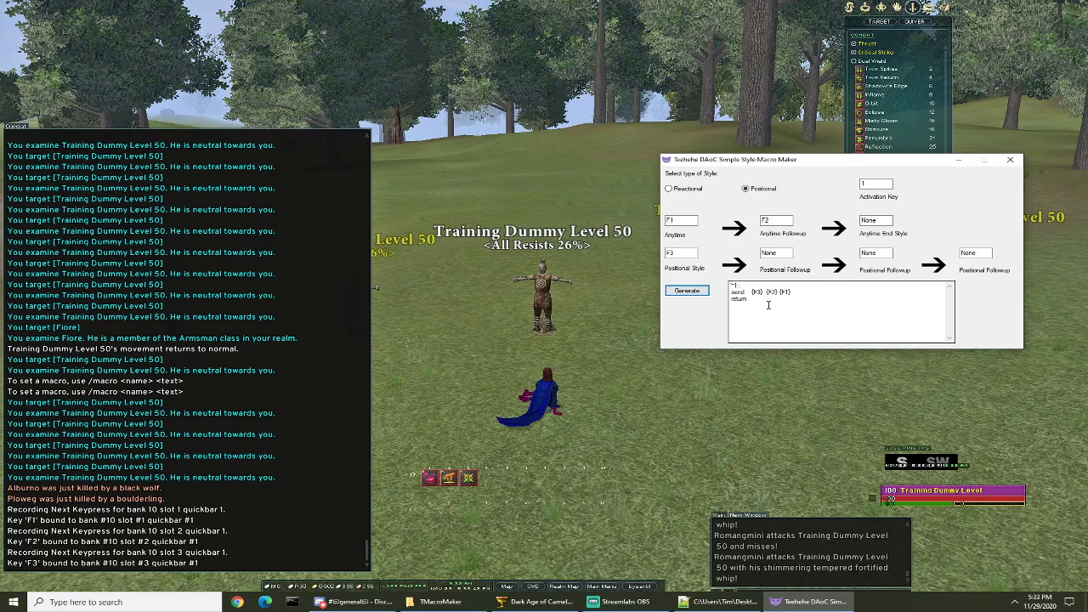
# Step: Copy the generated macro script into MyNewScript.ahk in Notepad++ and save the file
pyautogui.moveTo(767, 304); pyautogui.dragTo(731, 285)
pyautogui.rightClick(738, 291)
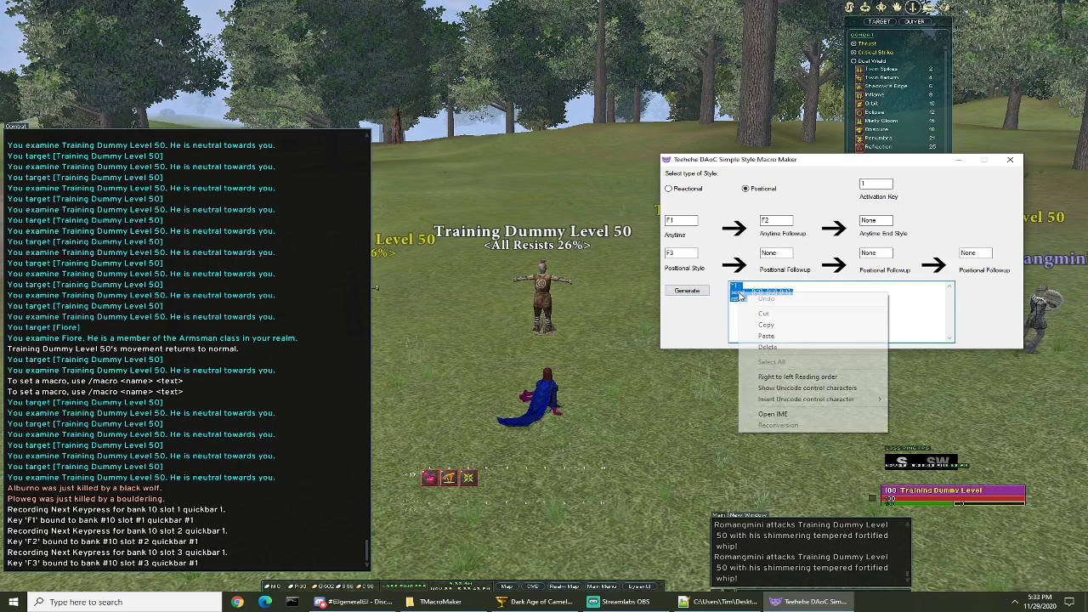
pyautogui.click(763, 327)
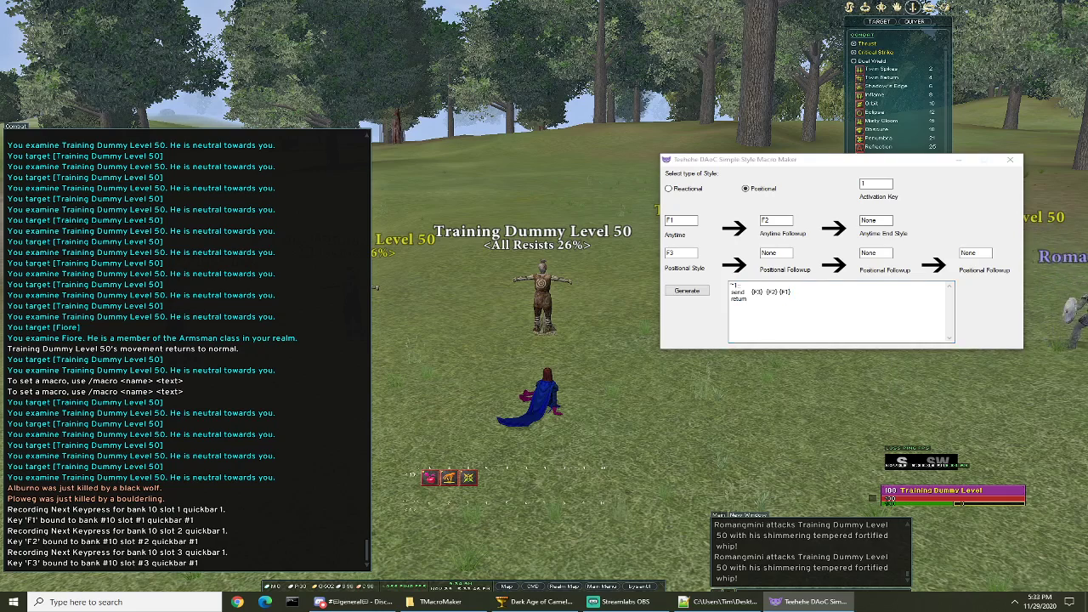
pyautogui.hotkey('alt', 'Tab')
pyautogui.rightClick(235, 131)
pyautogui.click(269, 161)
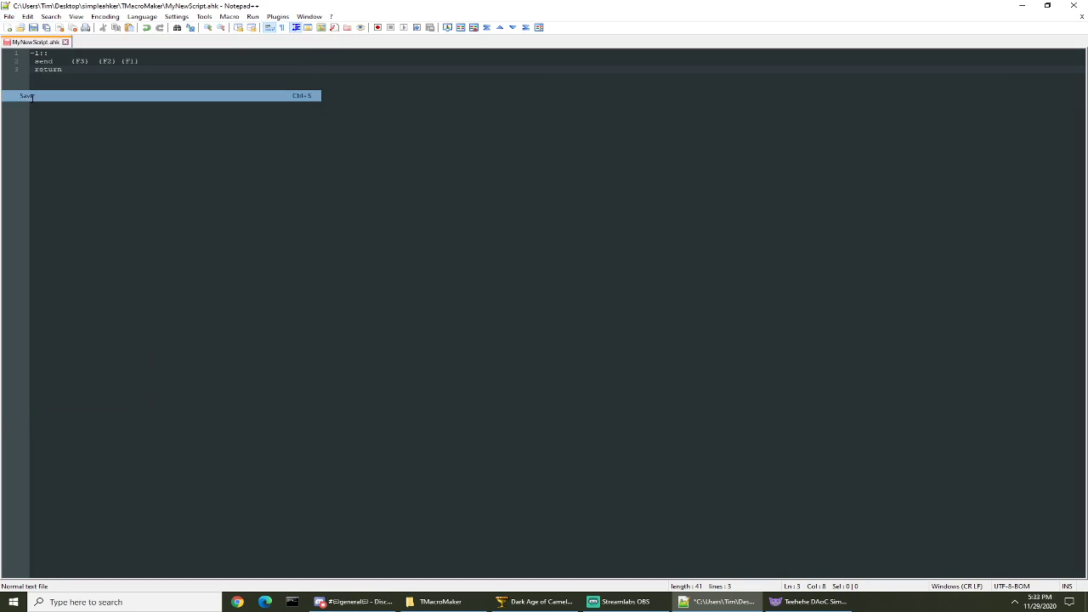
# Step: Run MyNewScript.ahk as administrator from the TMacroMaker folder
pyautogui.click(440, 601)
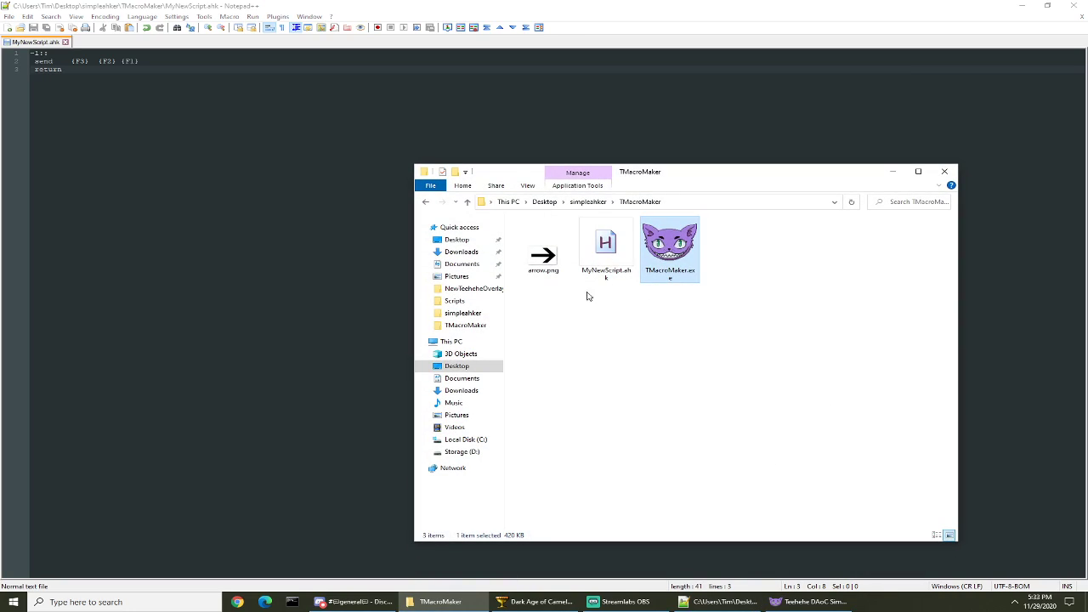
pyautogui.click(605, 249)
pyautogui.rightClick(626, 270)
pyautogui.click(661, 285)
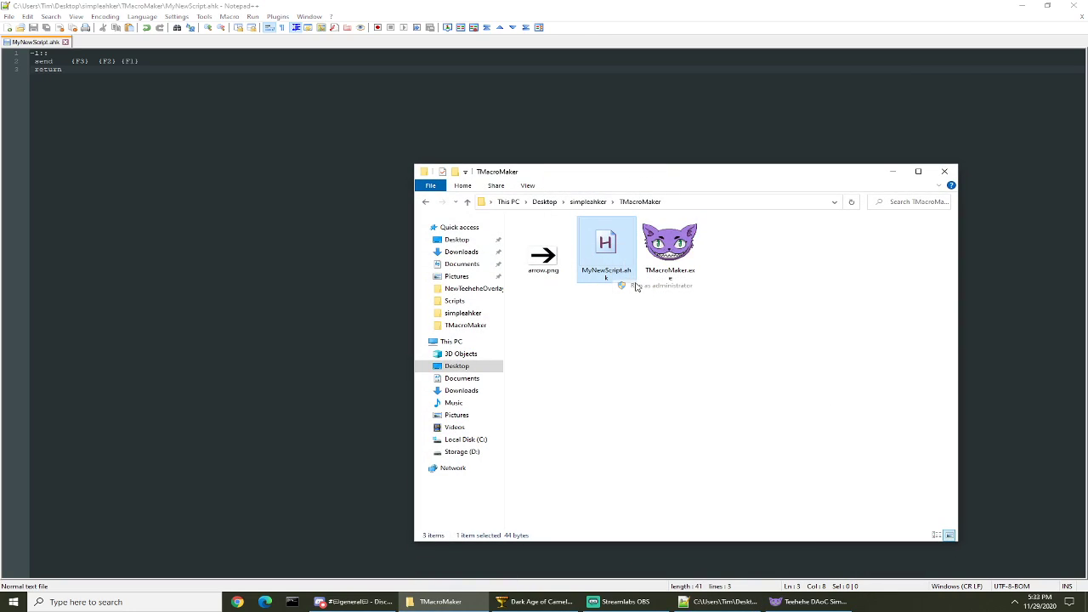
pyautogui.click(642, 443)
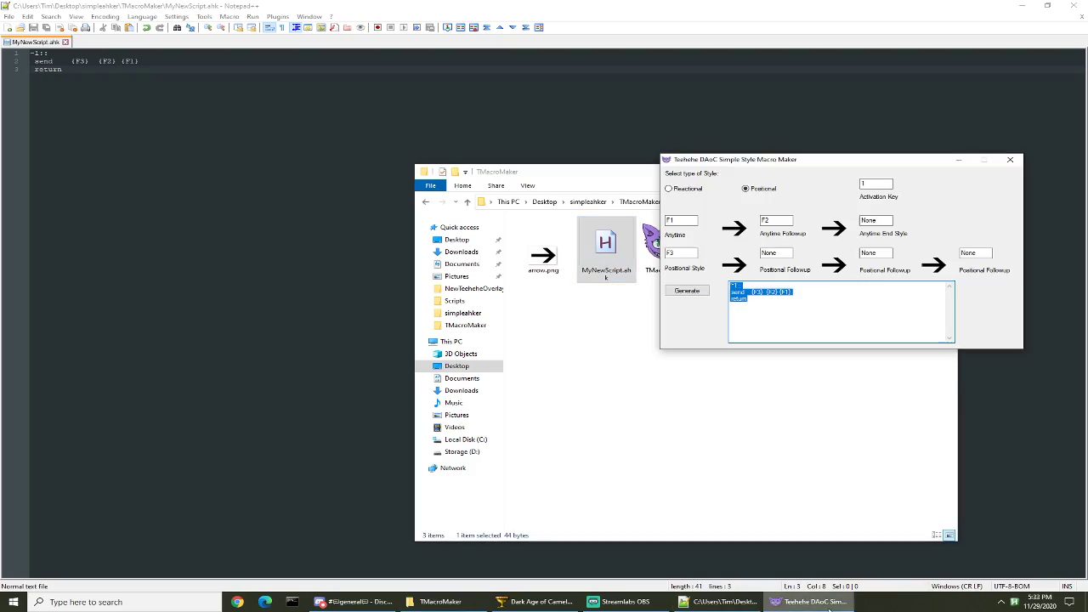
# Step: Return to Dark Age of Camelot, switch to another quickbar bank, and move the character up to the targeted training dummy
pyautogui.click(524, 602)
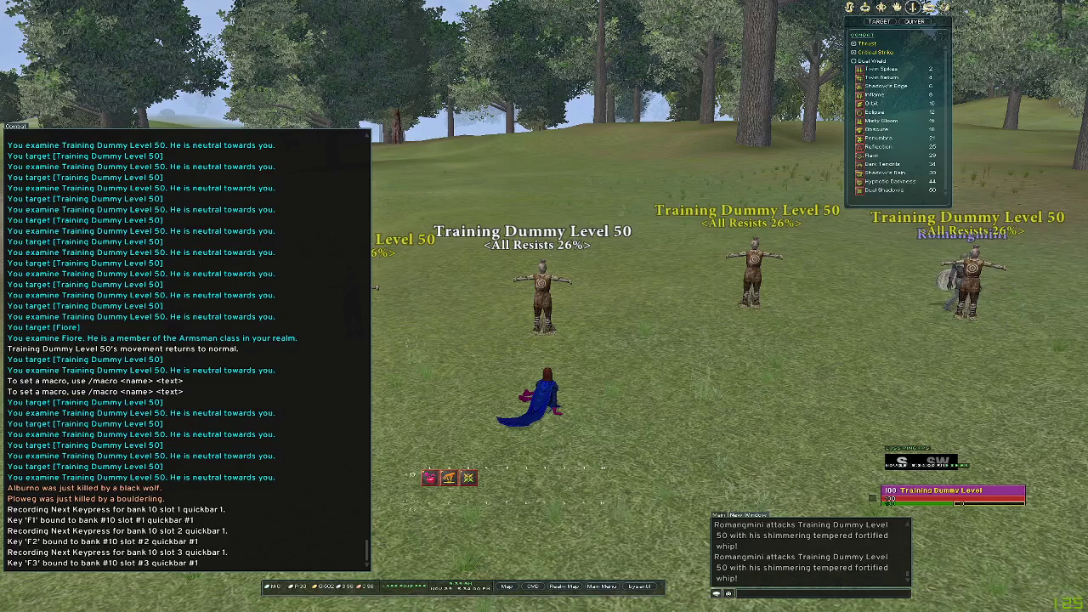
pyautogui.press('a')
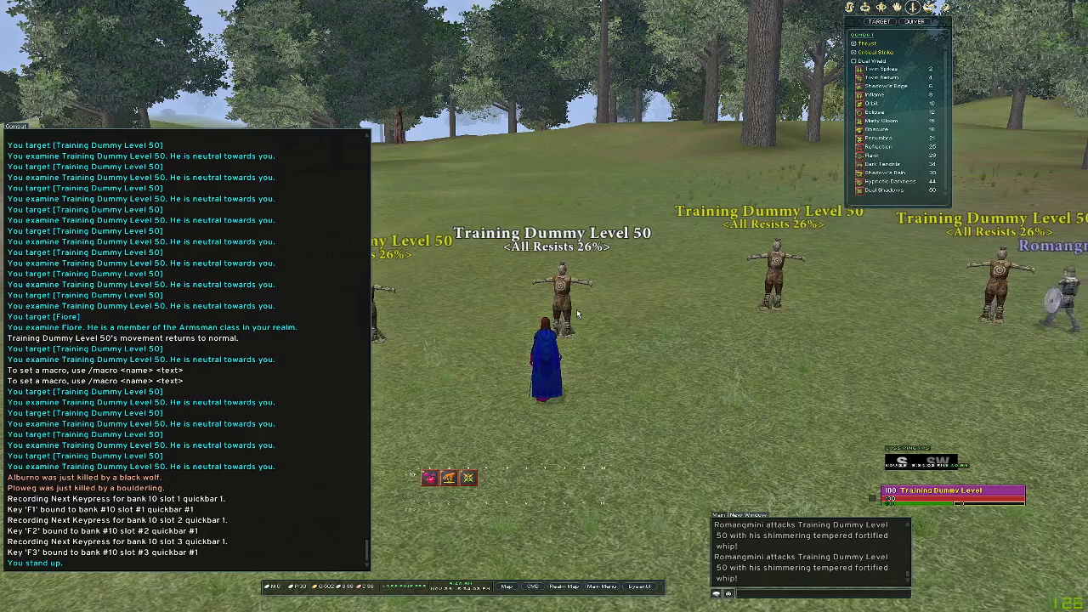
pyautogui.hotkey('shift', '1')
pyautogui.press('d')
pyautogui.press('w')
pyautogui.press('a')
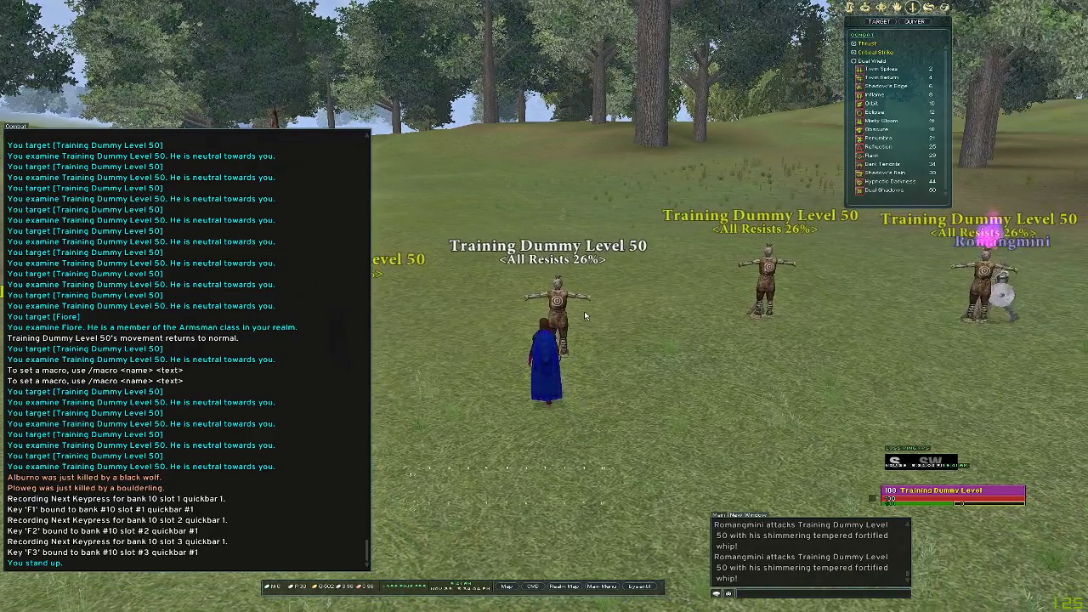
pyautogui.press('d')
# Step: Attack the training dummy repeatedly with the F3, F2, F1 style macro to test Dual Shadows with Garrote as backup
pyautogui.press('F1')
pyautogui.press('F2')
pyautogui.press('F3')
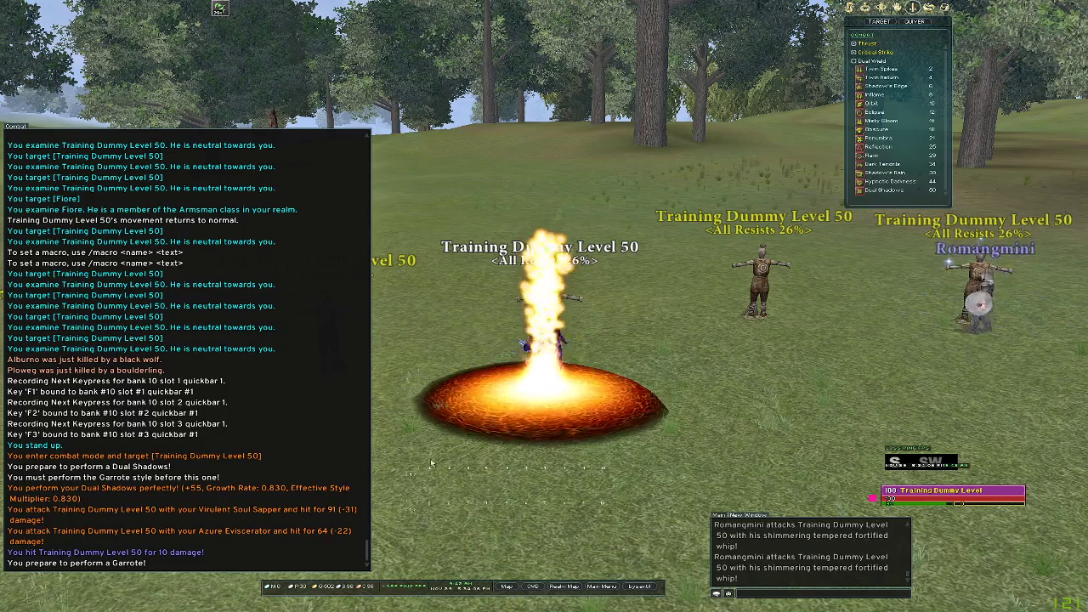
pyautogui.press('F1')
pyautogui.press('F2')
pyautogui.press('F3')
pyautogui.press('F1')
pyautogui.press('F2')
pyautogui.press('F3')
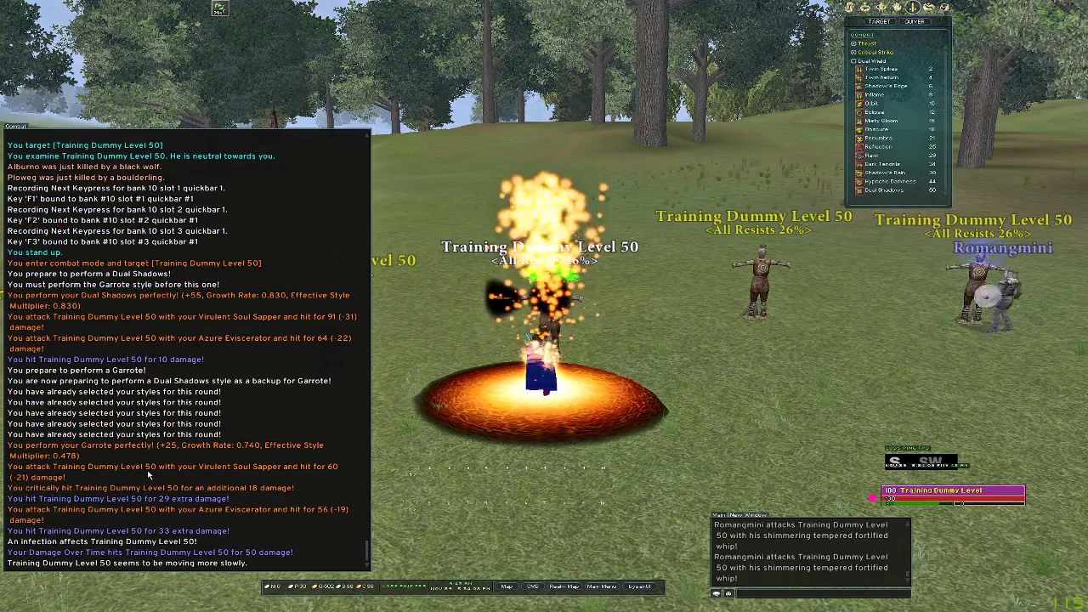
# Step: Move to the opposite side of the training dummy, face it, and trigger the macro repeatedly to test the Garrote and Achilles Heel chain
pyautogui.press('w')
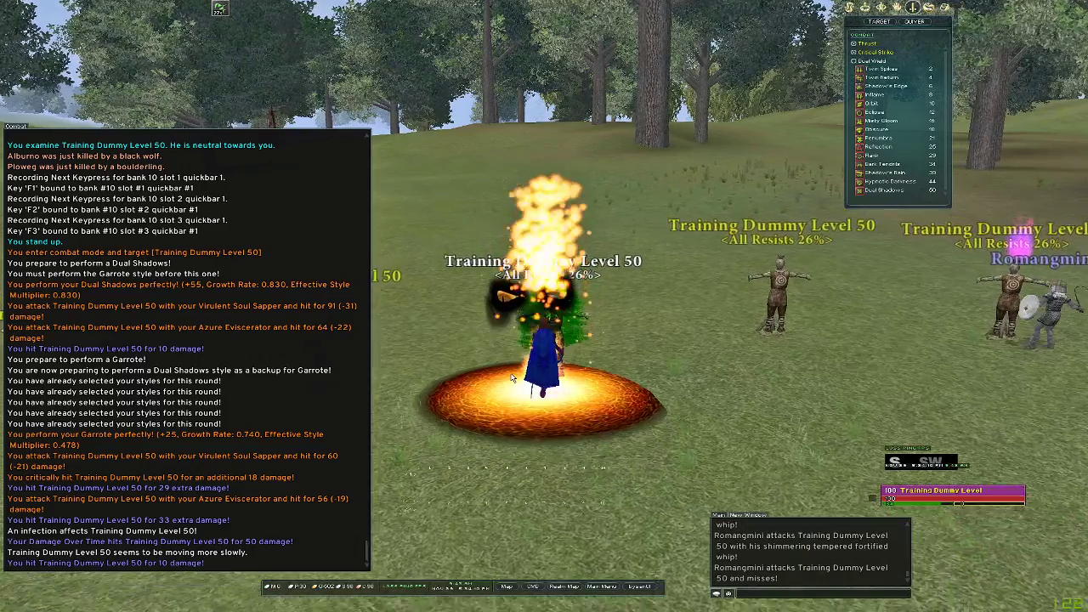
pyautogui.press('f')
pyautogui.press('F1')
pyautogui.press('F2')
pyautogui.press('F3')
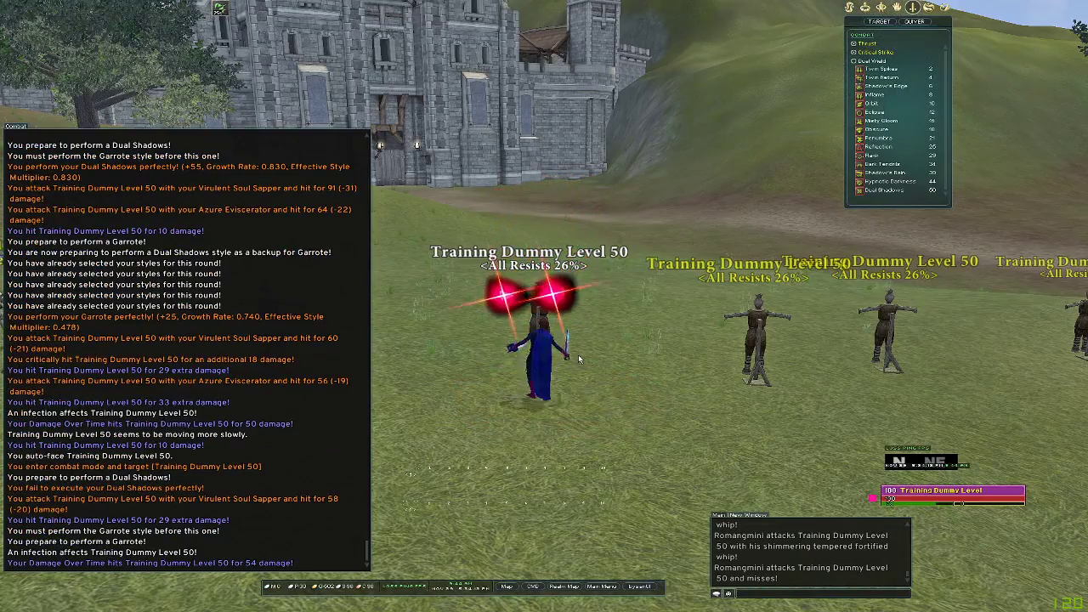
pyautogui.press('F1')
pyautogui.press('F2')
pyautogui.press('F3')
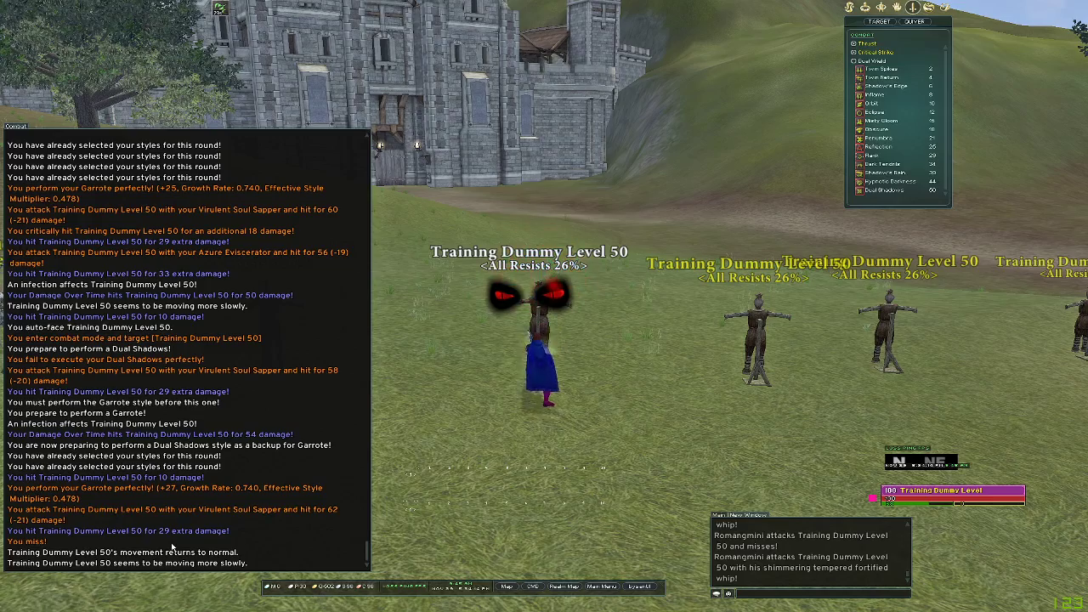
pyautogui.press('1')
pyautogui.press('2')
pyautogui.press('3')
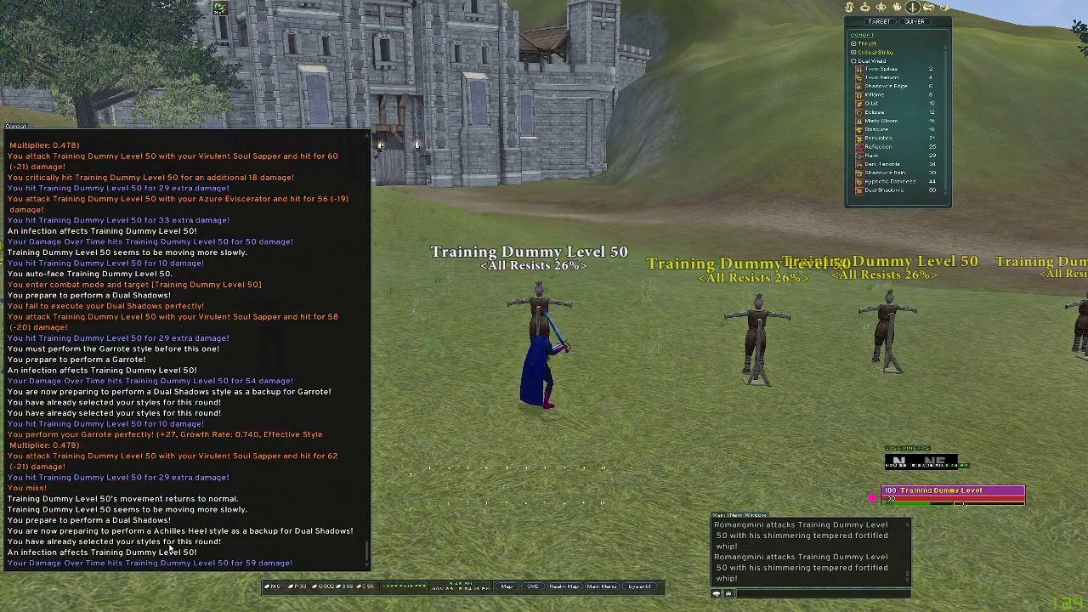
# Step: Move back to the dummy's original side, face it, and keep triggering the macro to test the positional Dual Shadows style
pyautogui.press('w')
pyautogui.press('f')
pyautogui.press('1')
pyautogui.press('2')
pyautogui.press('3')
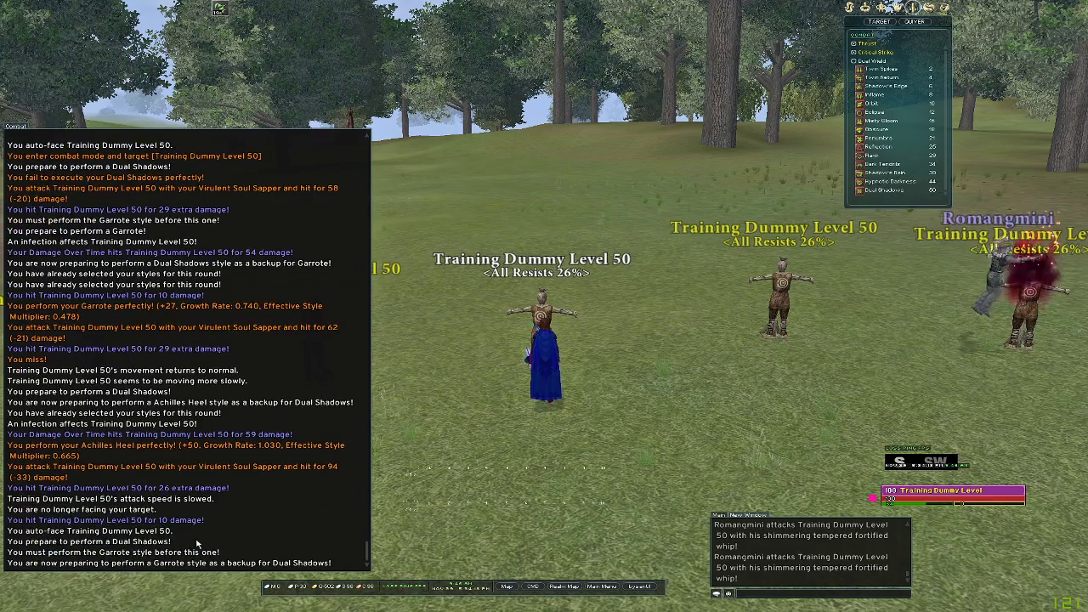
pyautogui.press('1')
pyautogui.press('2')
pyautogui.press('3')
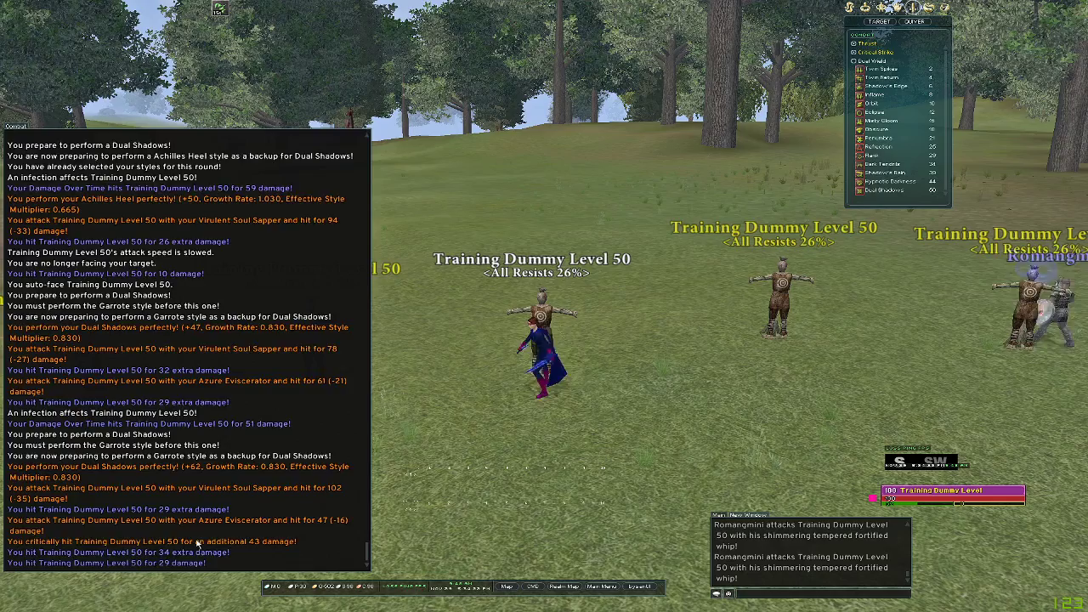
pyautogui.press('1')
pyautogui.press('2')
pyautogui.press('3')
pyautogui.press('w')
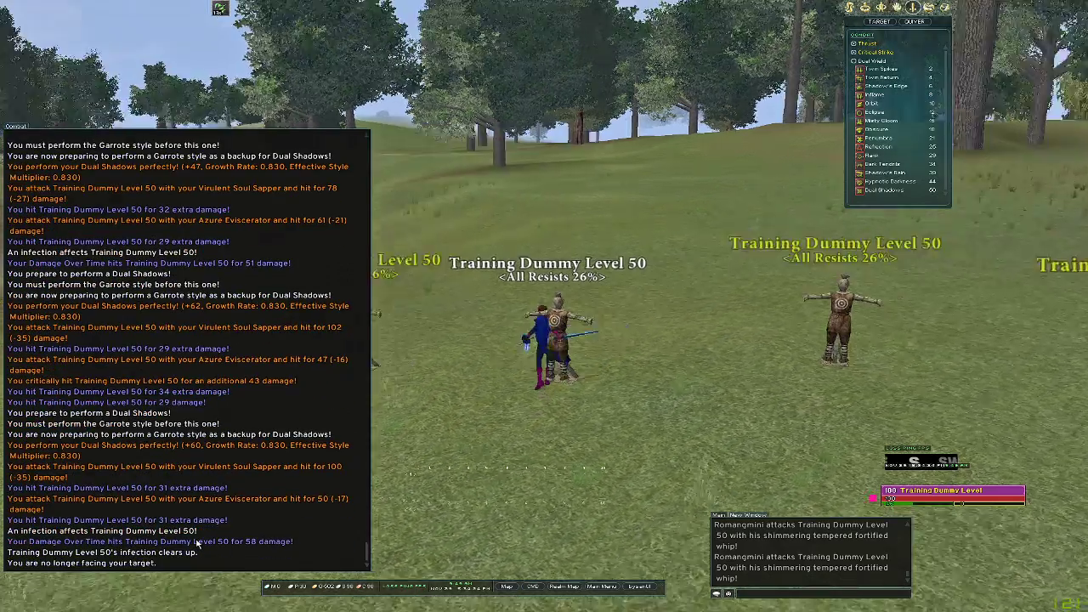
# Step: Move to the opposite side of the training dummy again, face it, and trigger the macro to retest the Garrote and Achilles Heel chain
pyautogui.press('d')
pyautogui.press('f')
pyautogui.press('F1')
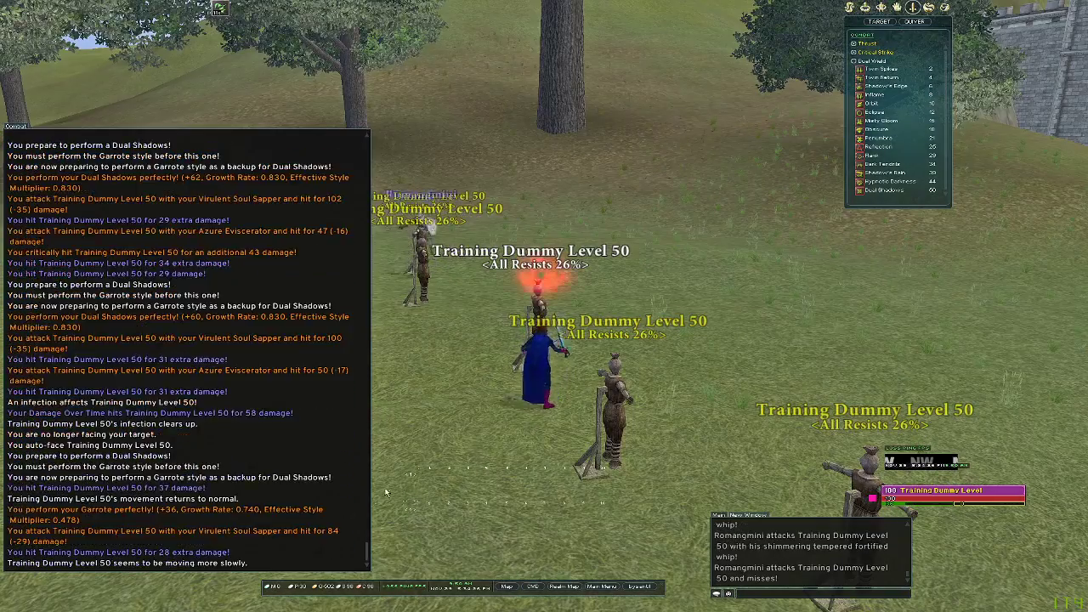
pyautogui.press('F1')
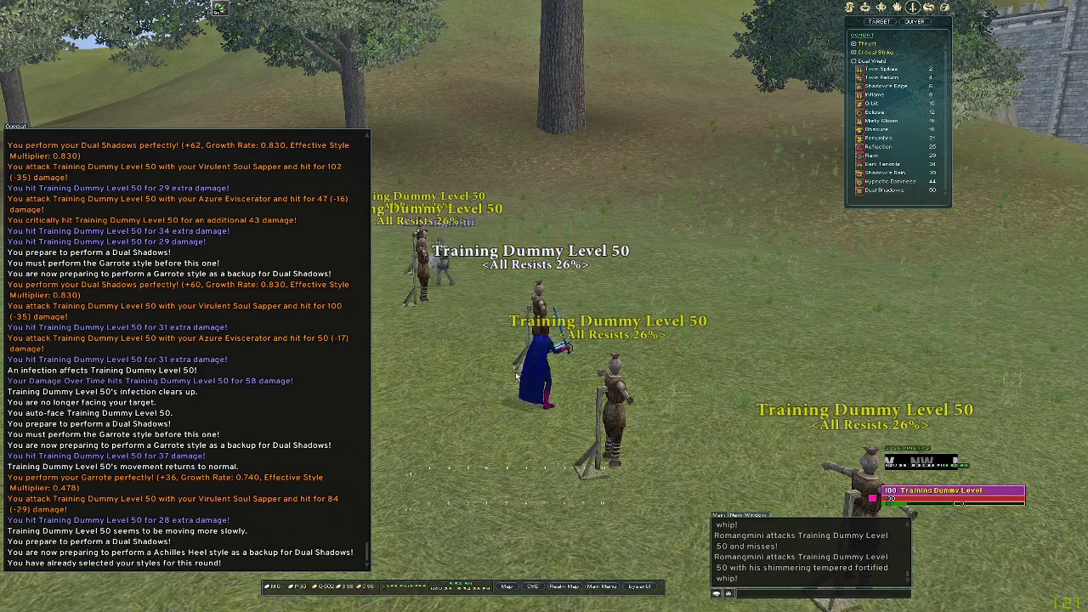
# Step: Walk the character away from the targeted training dummy and turn around toward the row of dummies
pyautogui.press('w')
pyautogui.press('d')
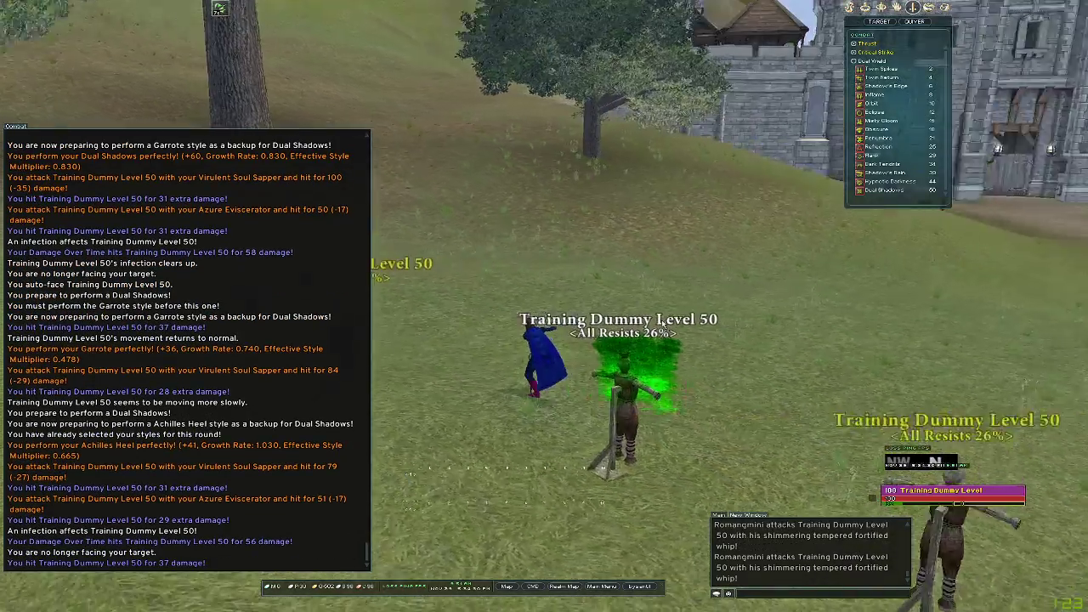
pyautogui.press('d')
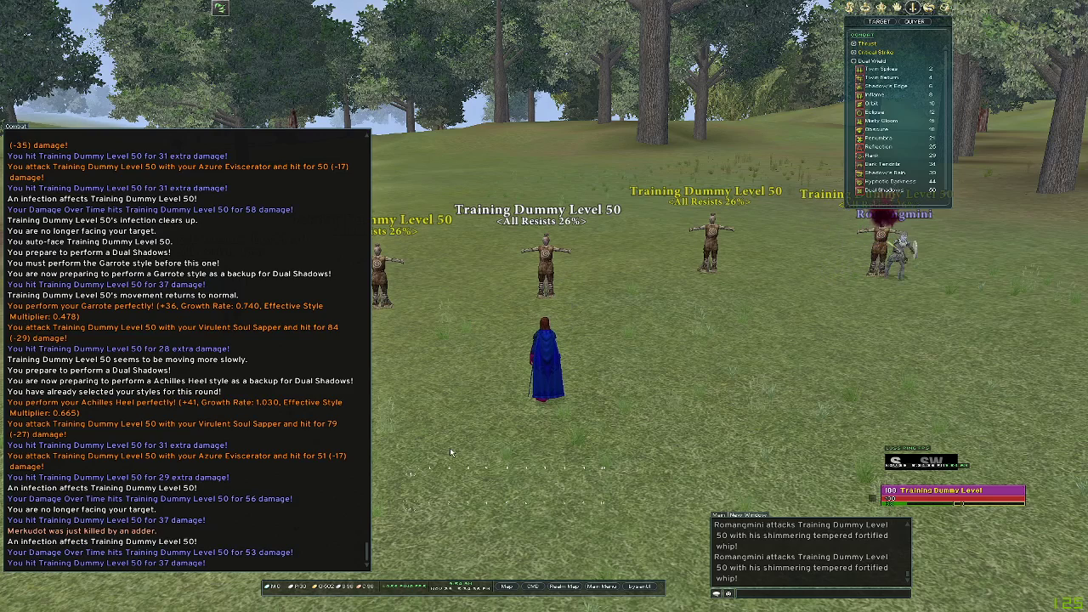
# Step: Check the Achilles Heel style on the quickbar, and set the activation key to 2 in the Simple Style Macro Maker
pyautogui.hotkey('alt', 'Tab')
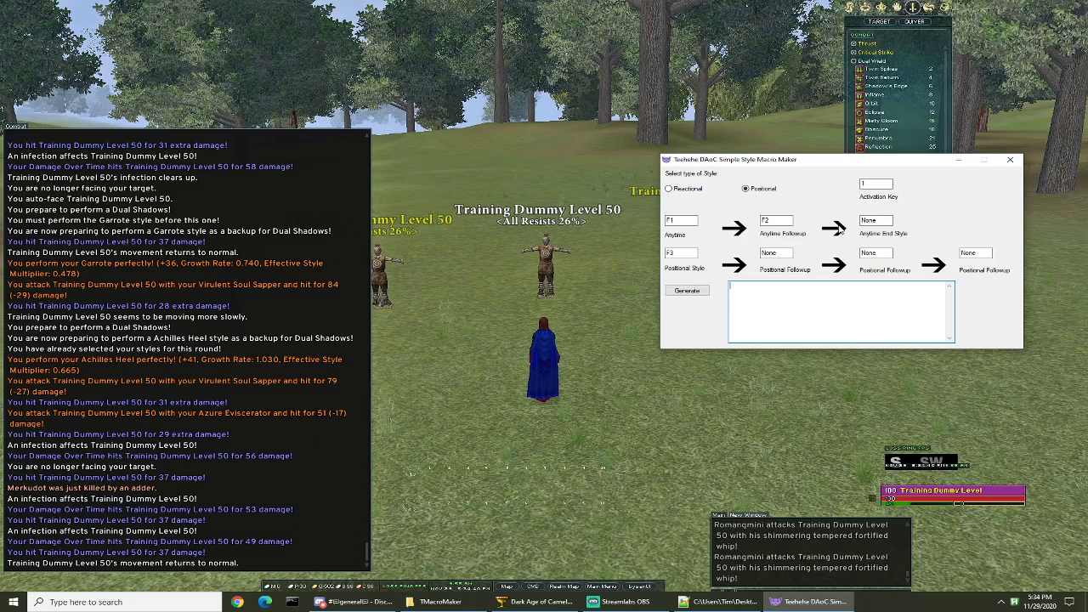
pyautogui.hotkey('alt', 'Tab')
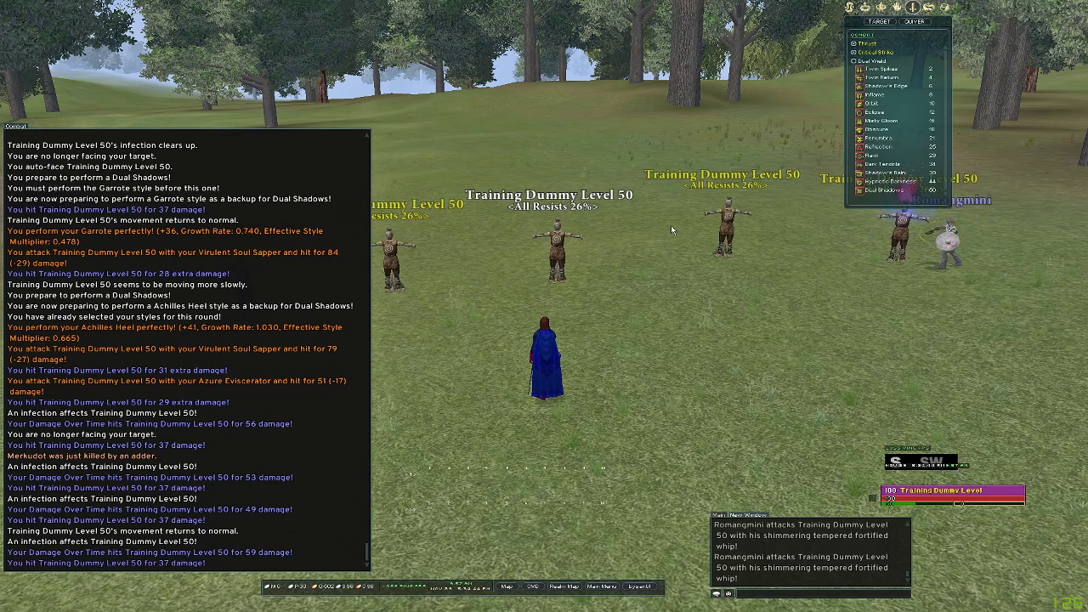
pyautogui.moveTo(455, 478)
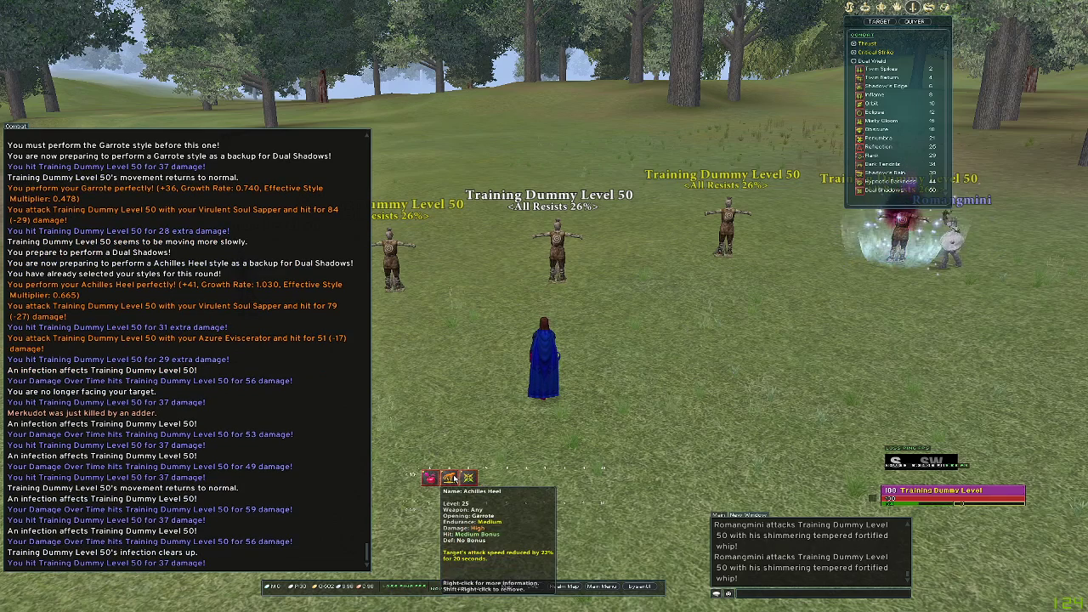
pyautogui.hotkey('alt', 'Tab')
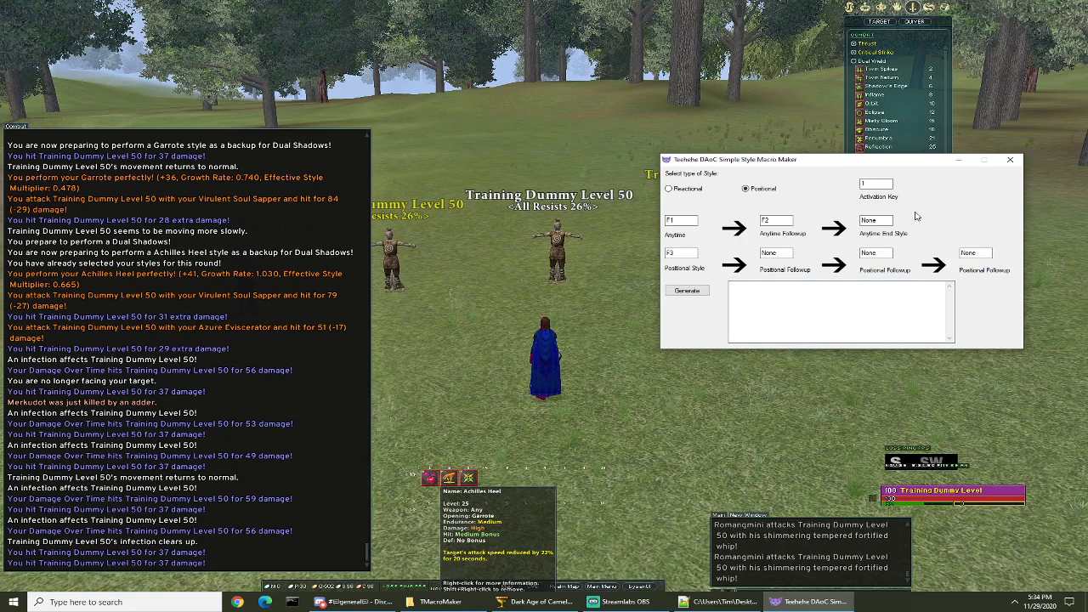
pyautogui.write('2')
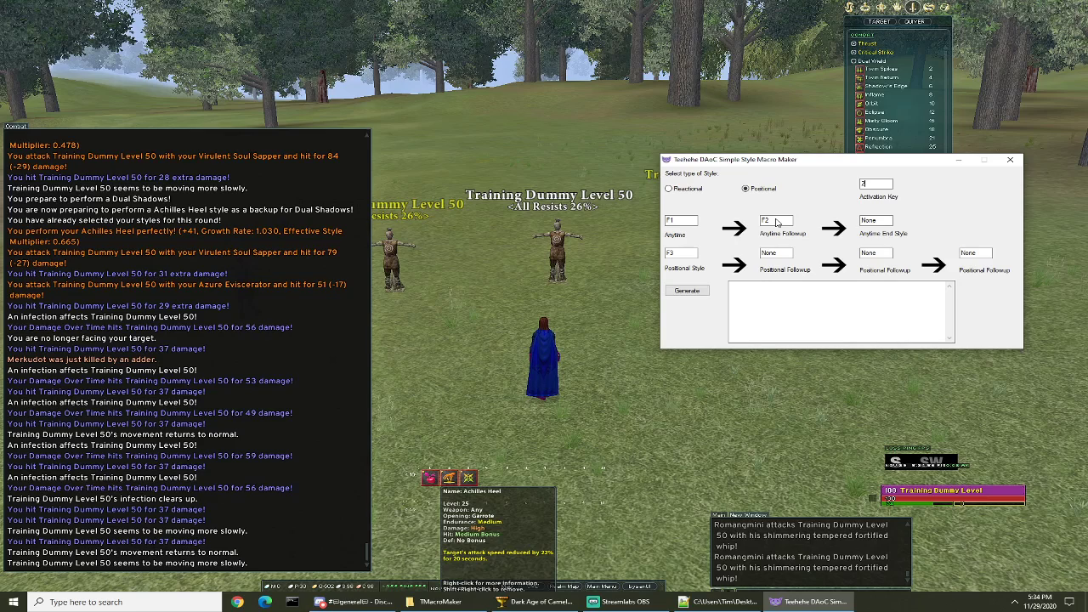
# Step: Back in Dark Age of Camelot, place the Flank style in quickbar slot 4 and bind it to F6 with /qbind 10 4 1
pyautogui.click(570, 219)
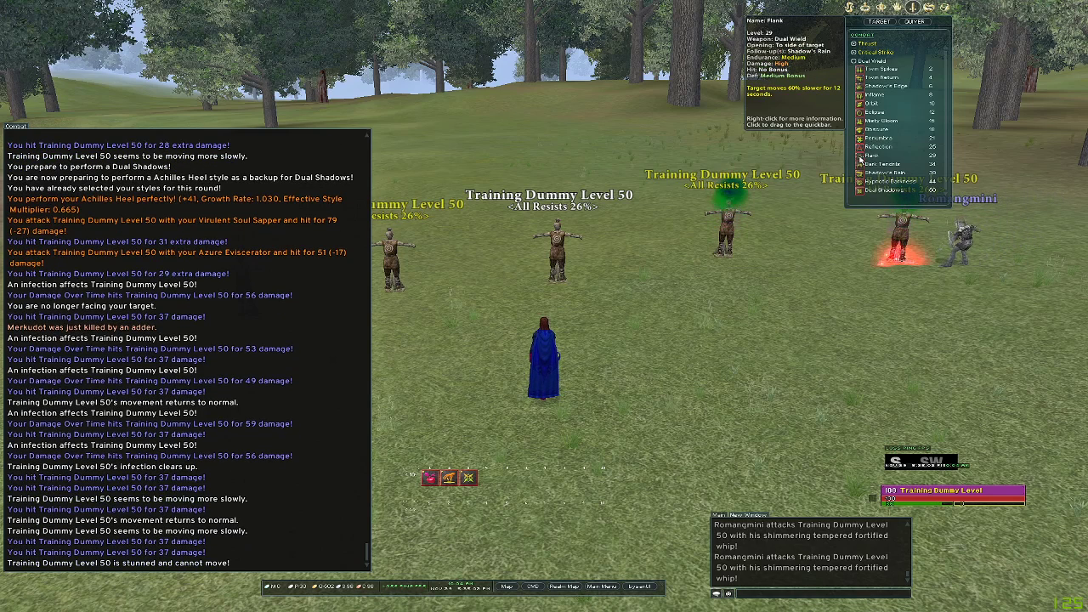
pyautogui.moveTo(860, 159); pyautogui.dragTo(488, 477)
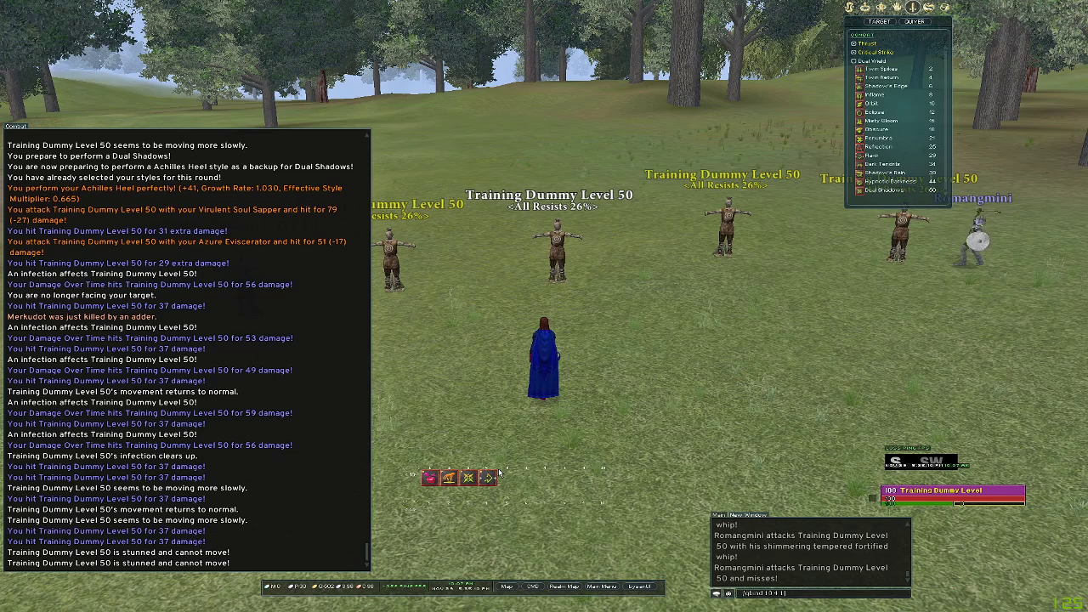
pyautogui.press('Return')
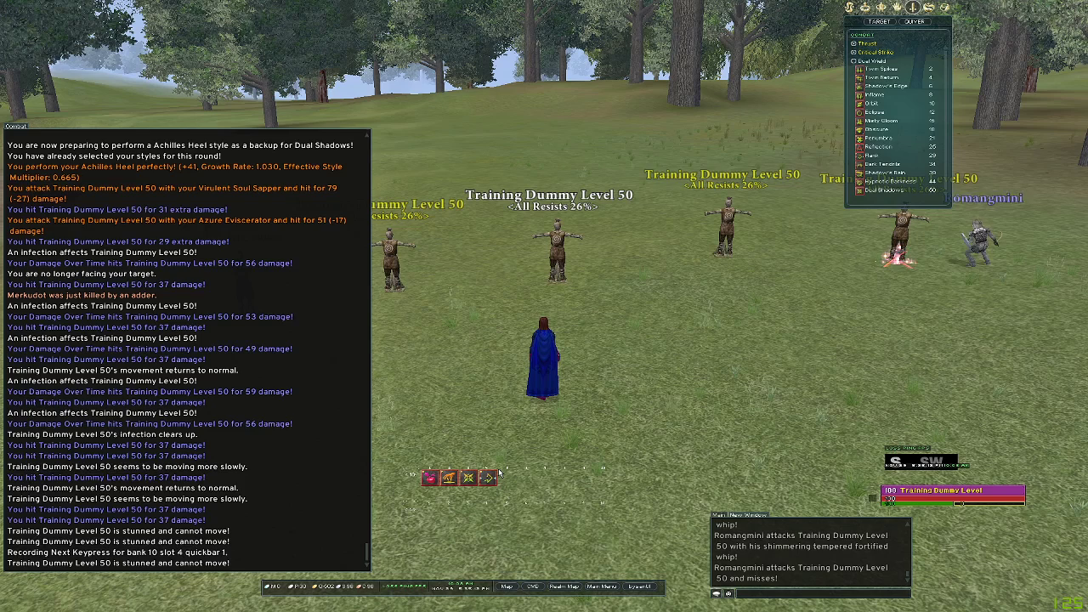
pyautogui.press('F5')
pyautogui.press('Up')
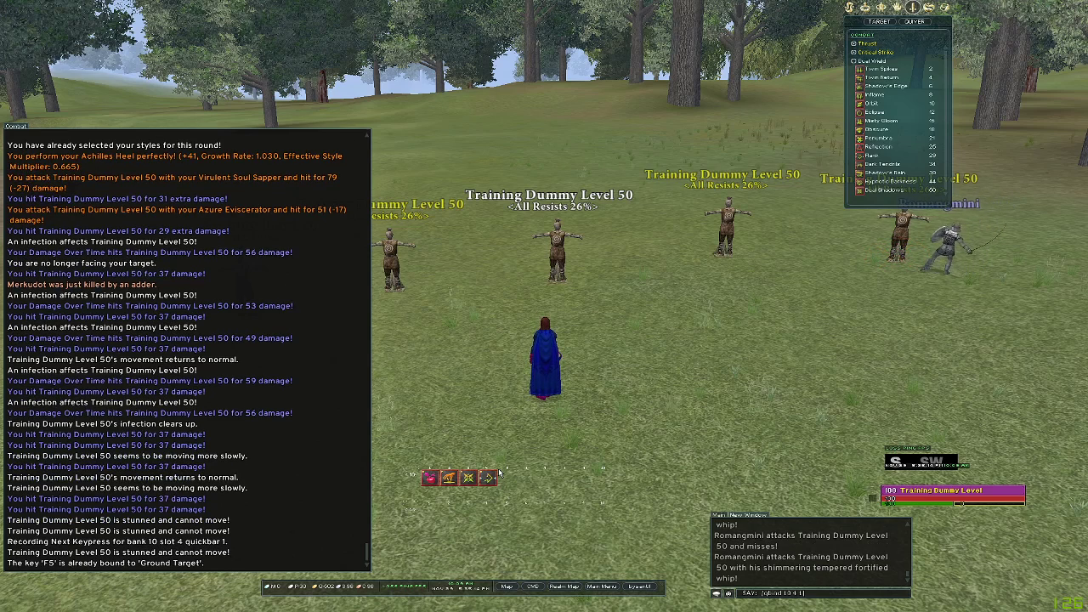
pyautogui.press('Return')
pyautogui.press('F6')
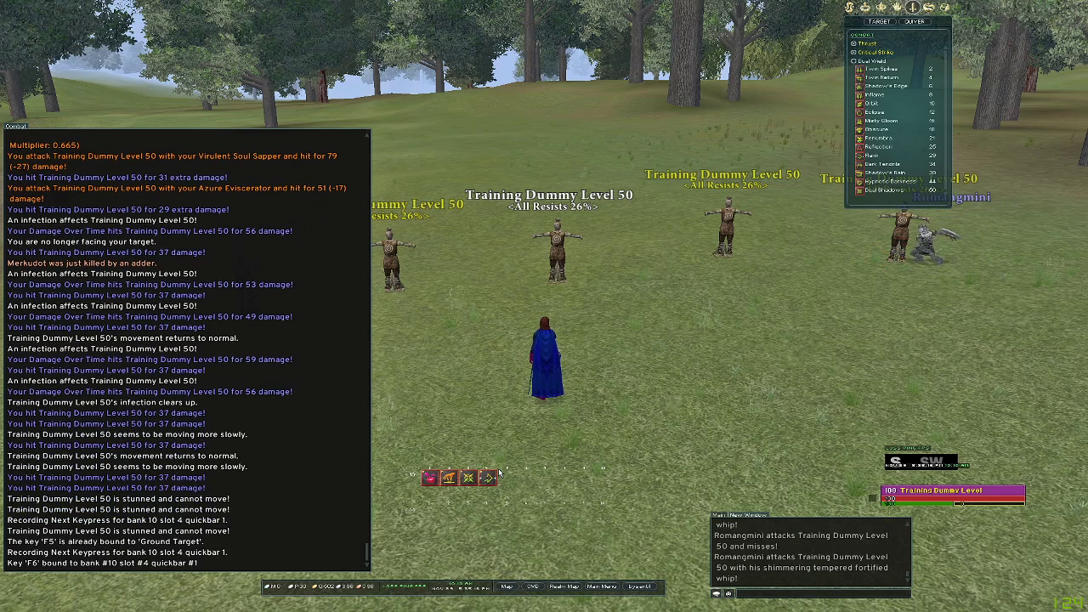
# Step: Place the Shadow's Rain style in quickbar slot 5 and bind that slot to F7 with /qbind 10 5 1
pyautogui.moveTo(858, 179)
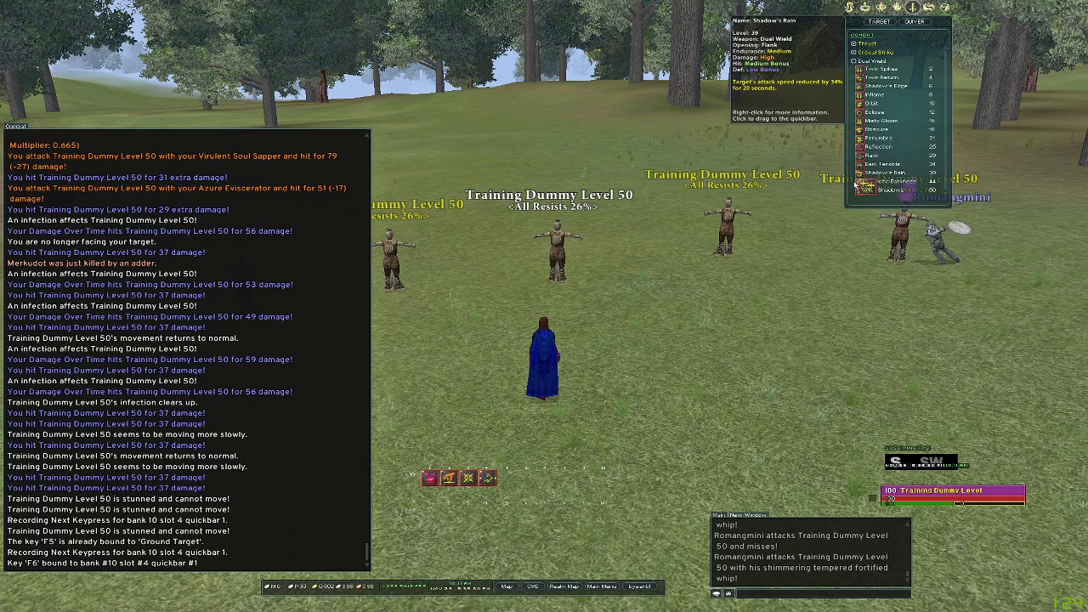
pyautogui.moveTo(854, 183); pyautogui.dragTo(506, 479)
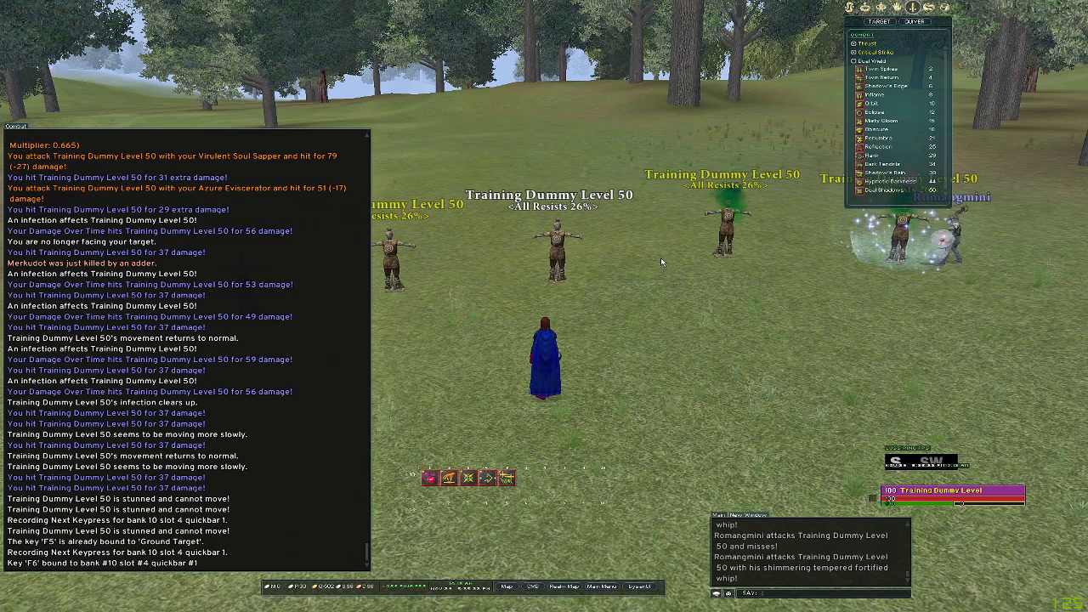
pyautogui.press('Up')
pyautogui.press('Left')
pyautogui.press('Left')
pyautogui.press('BackSpace')
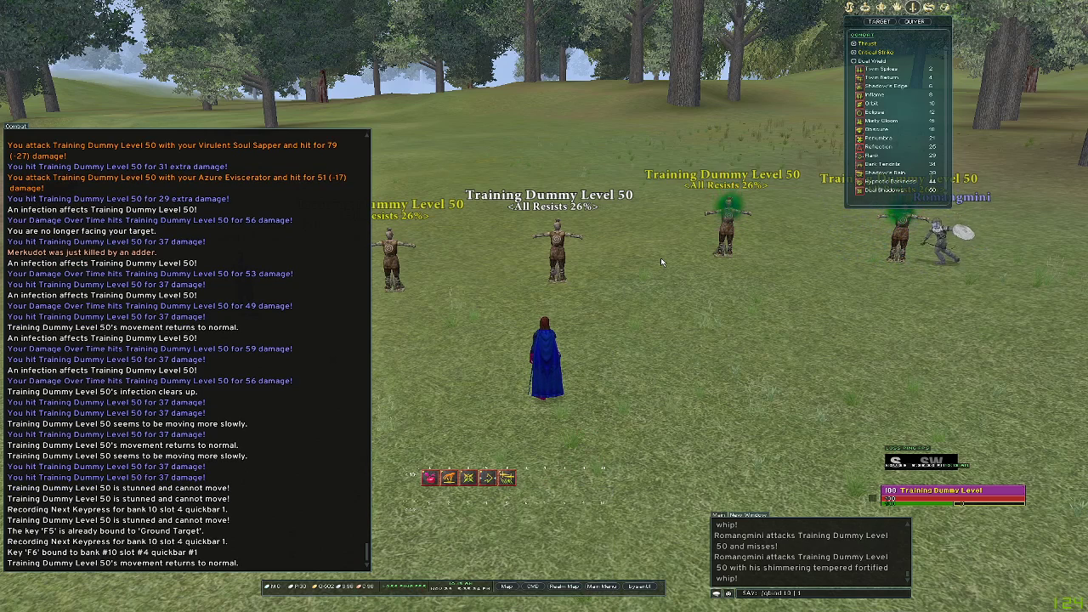
pyautogui.press('Return')
pyautogui.press('F7')
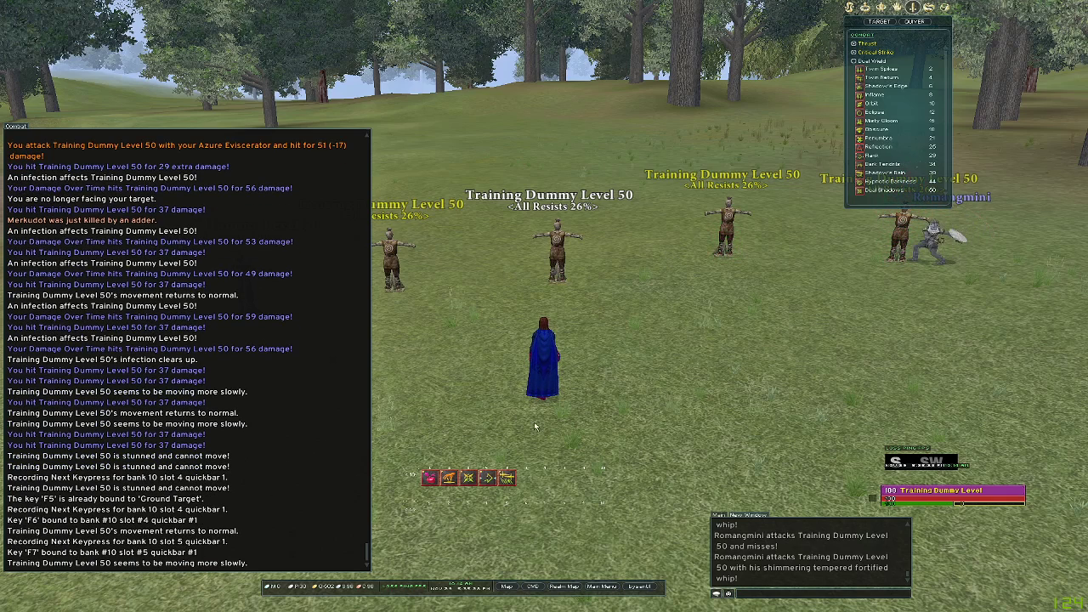
# Step: In the Simple Style Macro Maker, set the positional style to F6 with F7 as its first positional followup, and generate the macro
pyautogui.moveTo(860, 181)
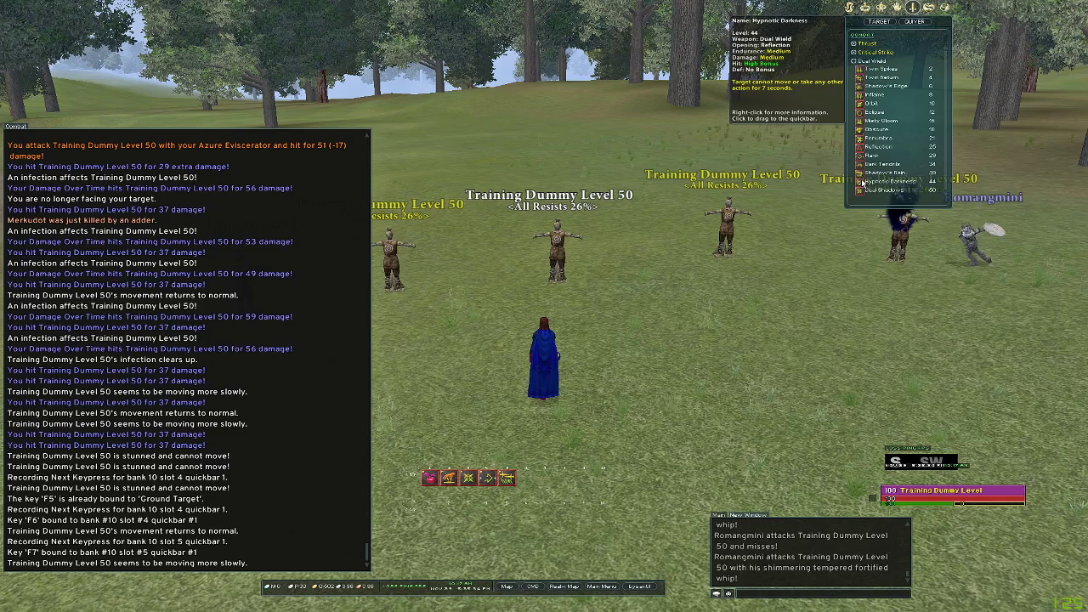
pyautogui.hotkey('alt', 'Tab')
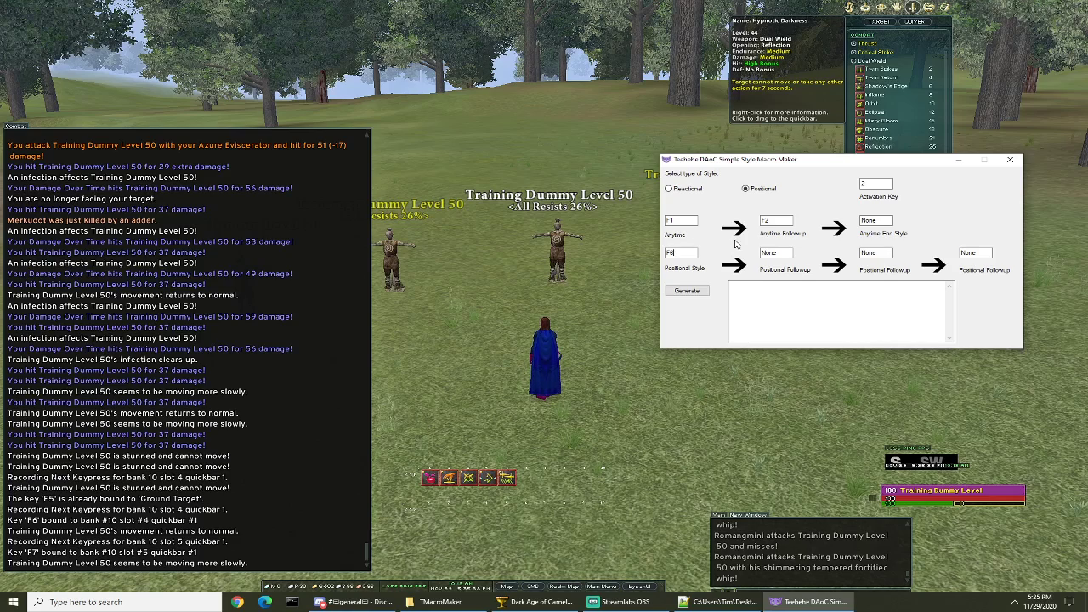
pyautogui.click(699, 292)
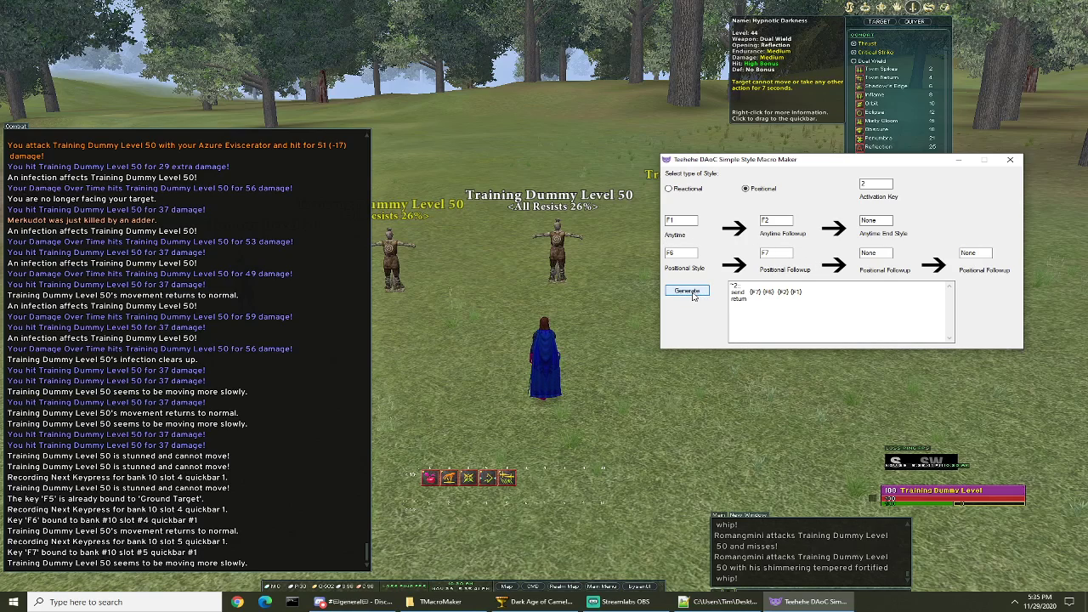
# Step: Copy the generated macro into MyNewScript.ahk in Notepad++, below the existing macro with a blank line between, and save the script
pyautogui.click(754, 307)
pyautogui.hotkey('ctrl', 'a')
pyautogui.rightClick(744, 291)
pyautogui.click(758, 325)
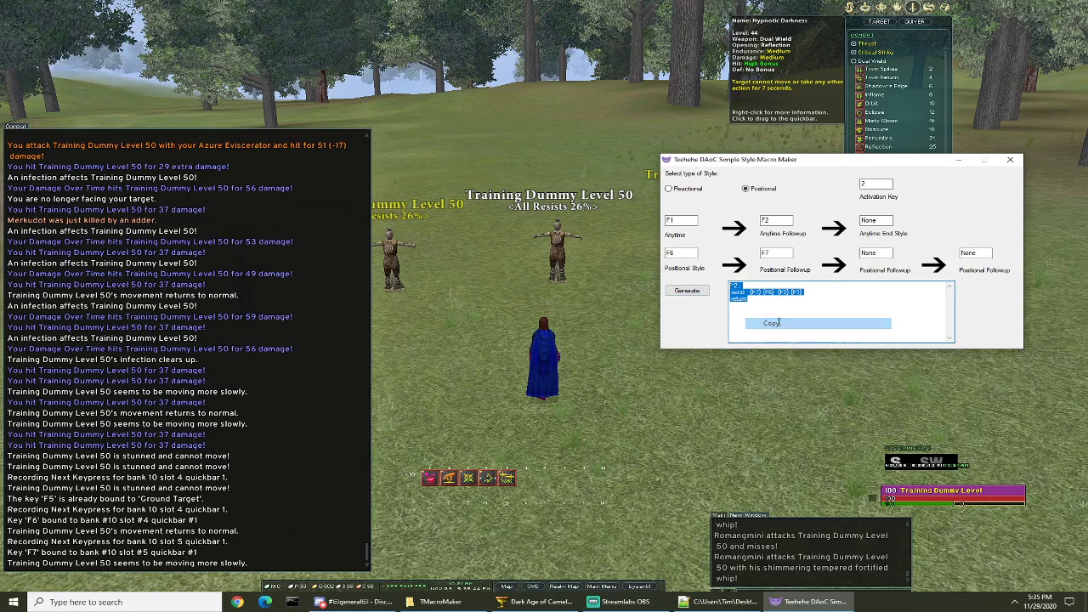
pyautogui.click(723, 602)
pyautogui.press('Return')
pyautogui.press('Return')
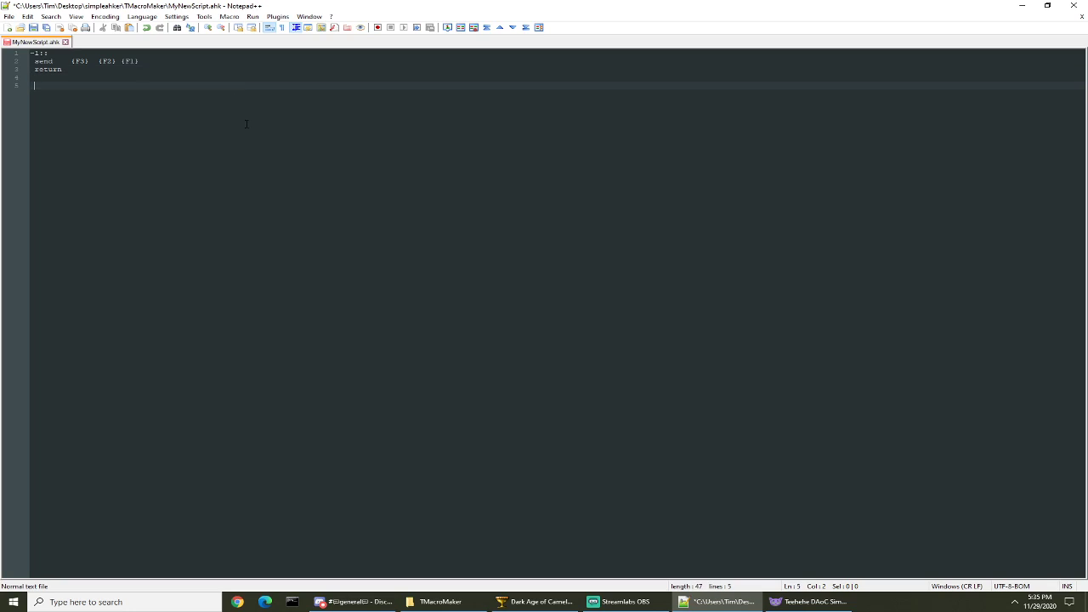
pyautogui.hotkey('ctrl', 'v')
pyautogui.moveTo(85, 68); pyautogui.dragTo(3, 47)
pyautogui.click(84, 62)
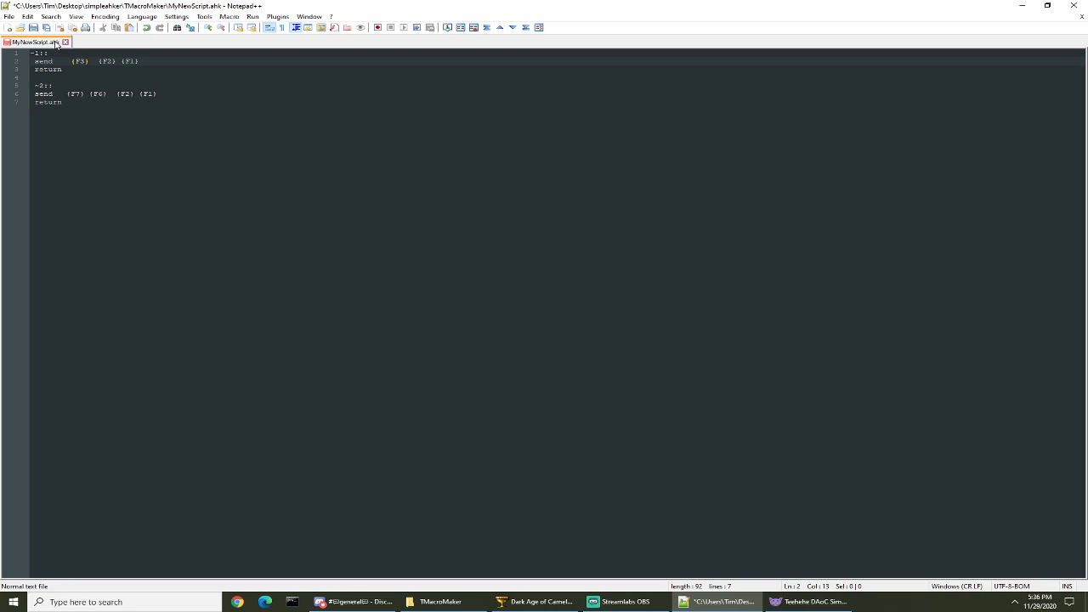
pyautogui.click(34, 28)
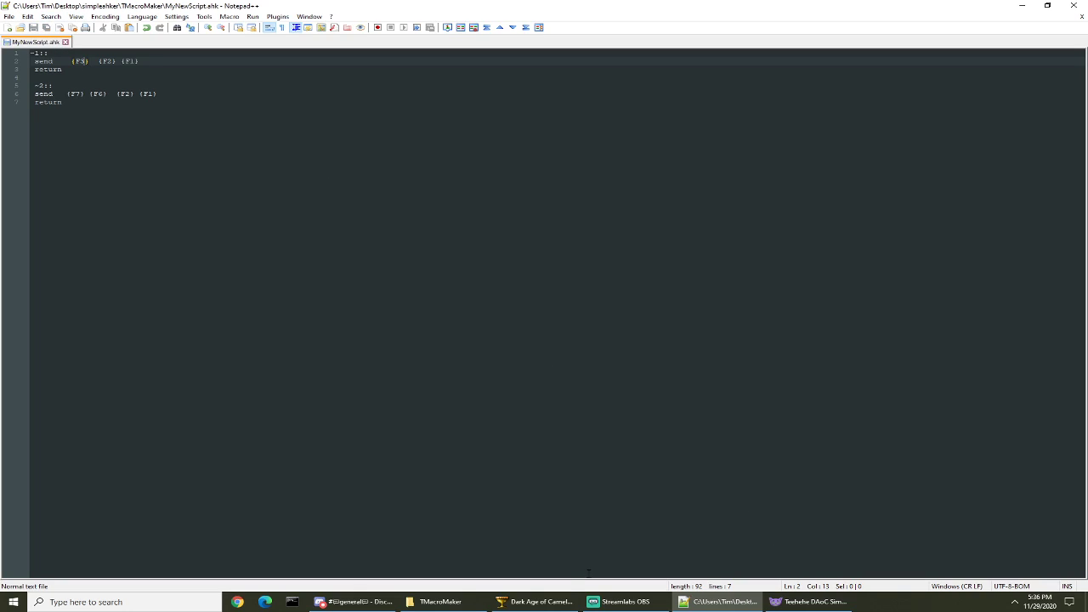
# Step: Run MyNewScript.ahk from the TMacroMaker folder as administrator, replacing the instance that is already running
pyautogui.click(437, 602)
pyautogui.rightClick(611, 258)
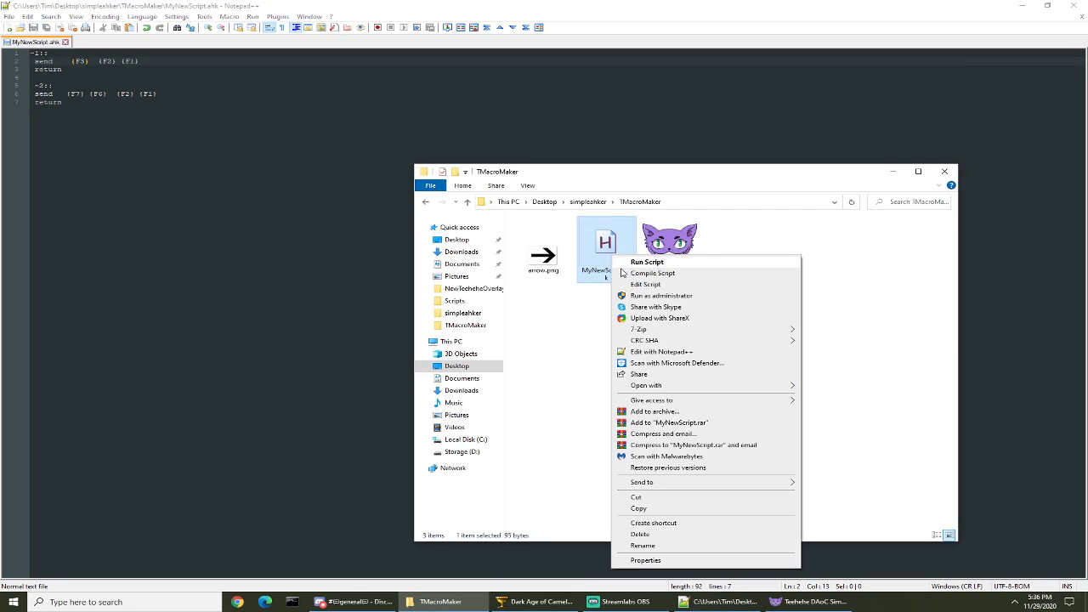
pyautogui.click(625, 296)
pyautogui.click(621, 443)
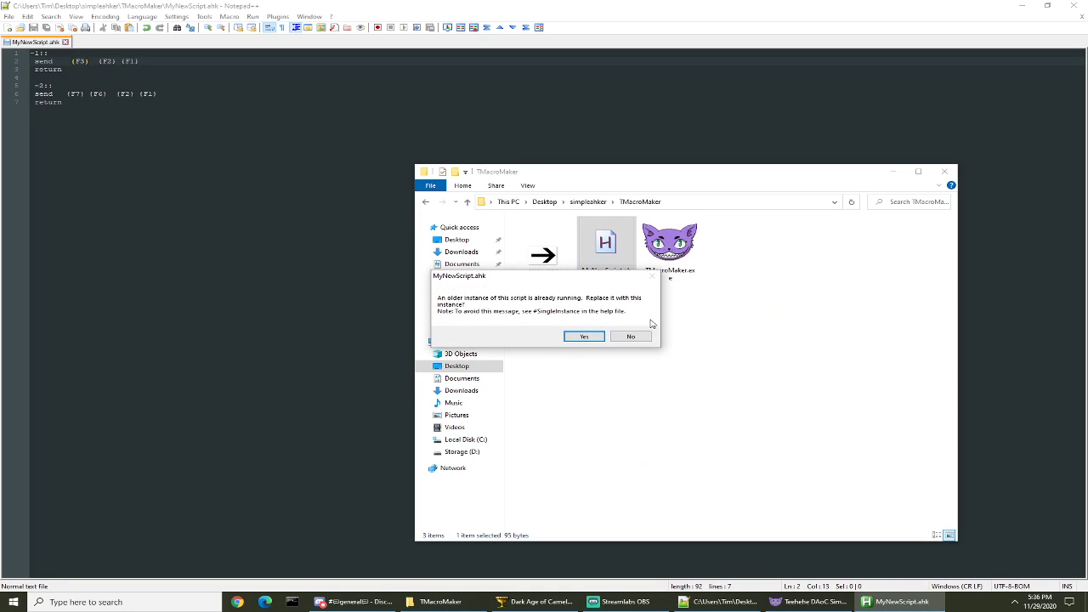
pyautogui.click(584, 337)
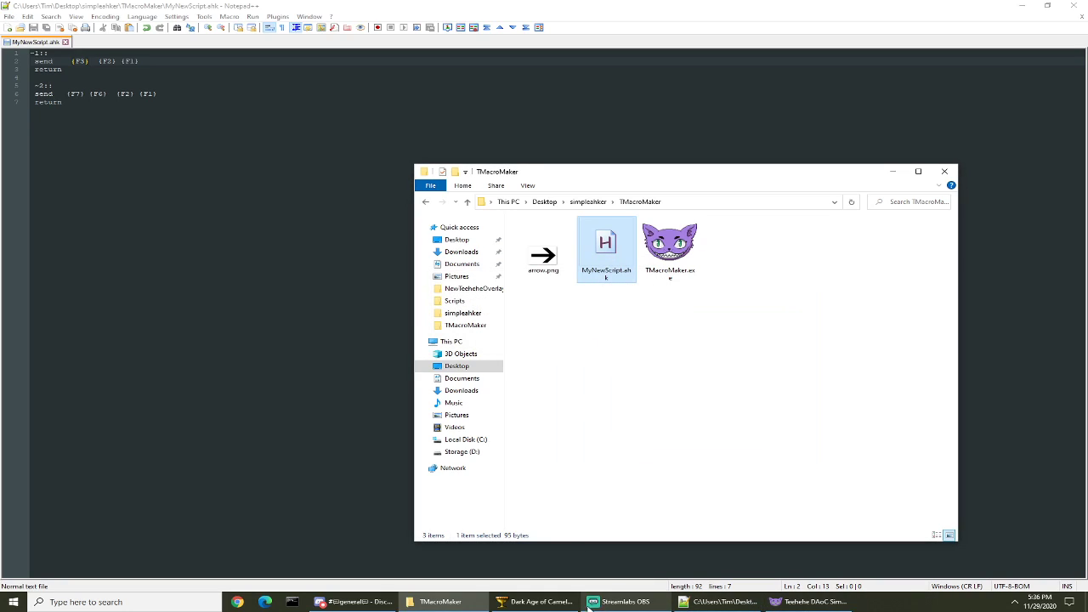
# Step: Return to Dark Age of Camelot, approach the targeted dummy, and trigger the new macro repeatedly to test the Garrote and Achilles Heel backups
pyautogui.click(535, 602)
pyautogui.press('w')
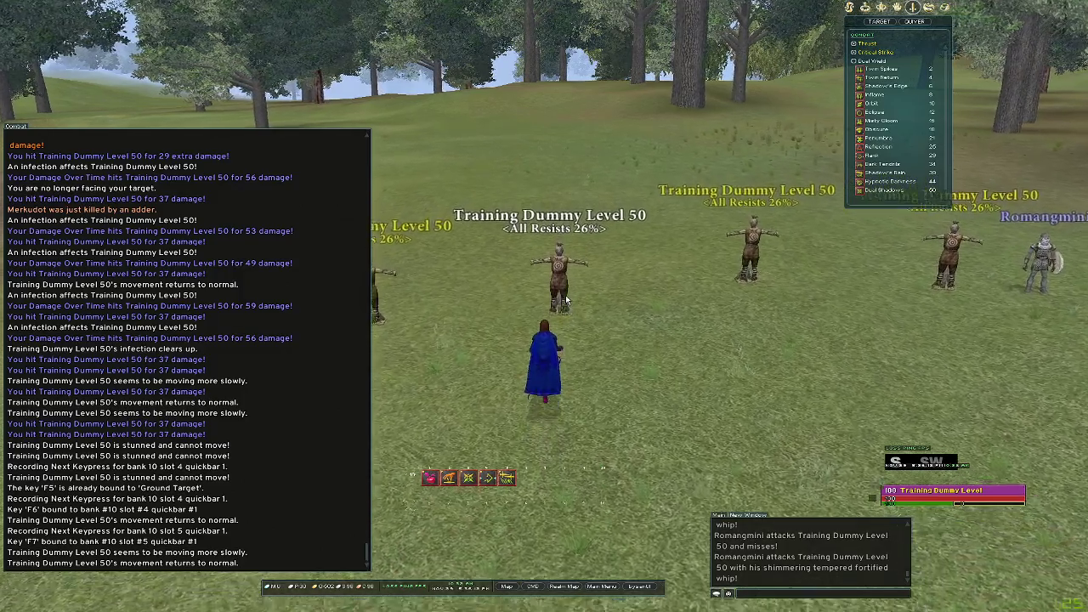
pyautogui.hotkey('shift', '1')
pyautogui.press('1')
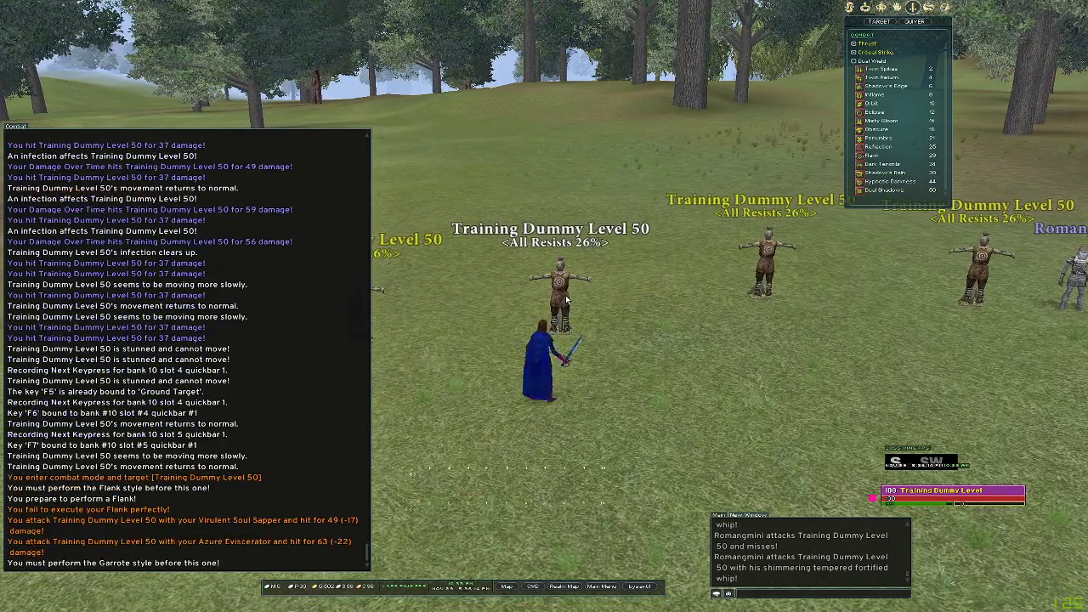
pyautogui.press('1')
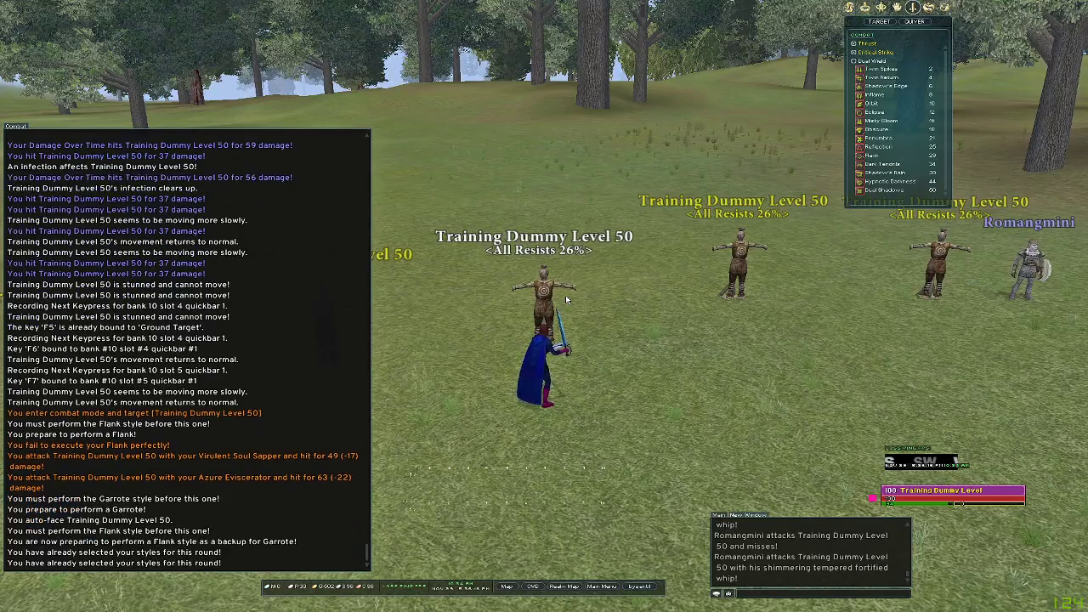
pyautogui.press('1')
pyautogui.press('1')
pyautogui.press('1')
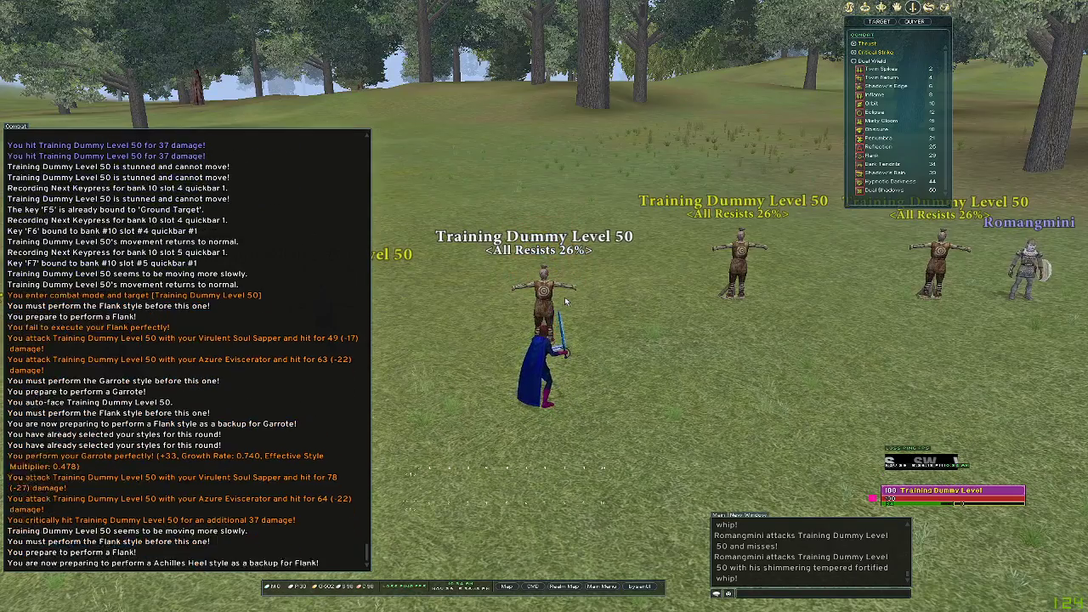
# Step: Move to the dummy's side, face it, and trigger the new macro repeatedly to test the Flank and Shadow's Rain chain
pyautogui.press('a')
pyautogui.press('w')
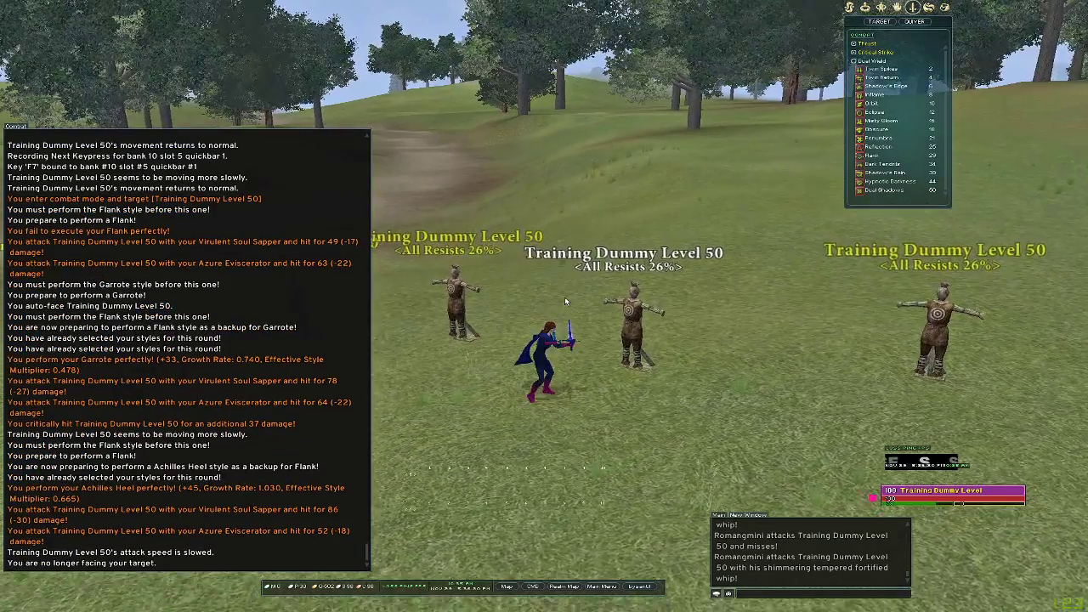
pyautogui.press('1')
pyautogui.press('1')
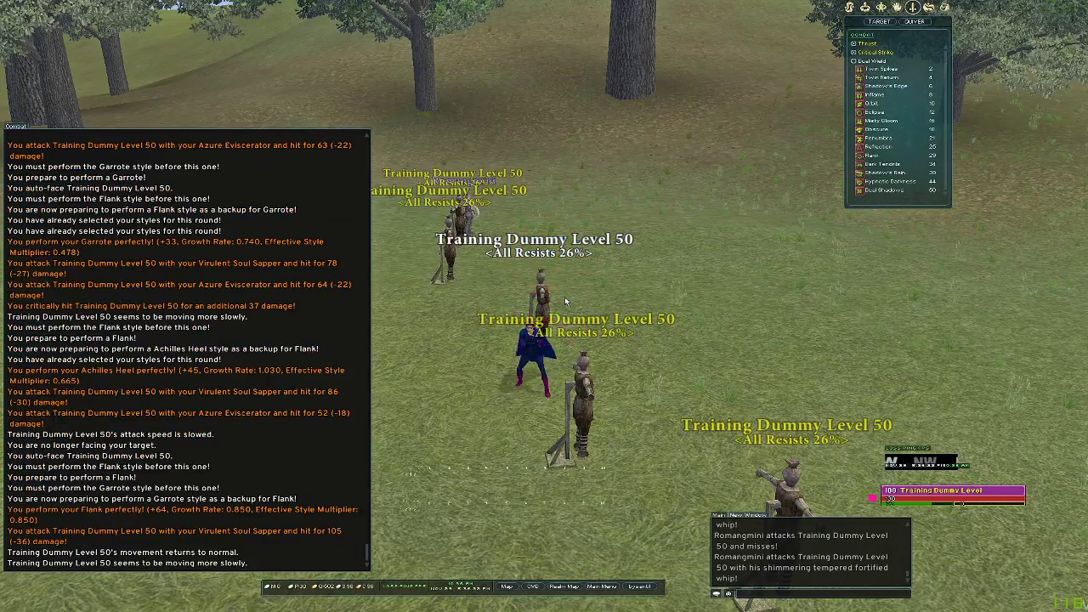
pyautogui.press('1')
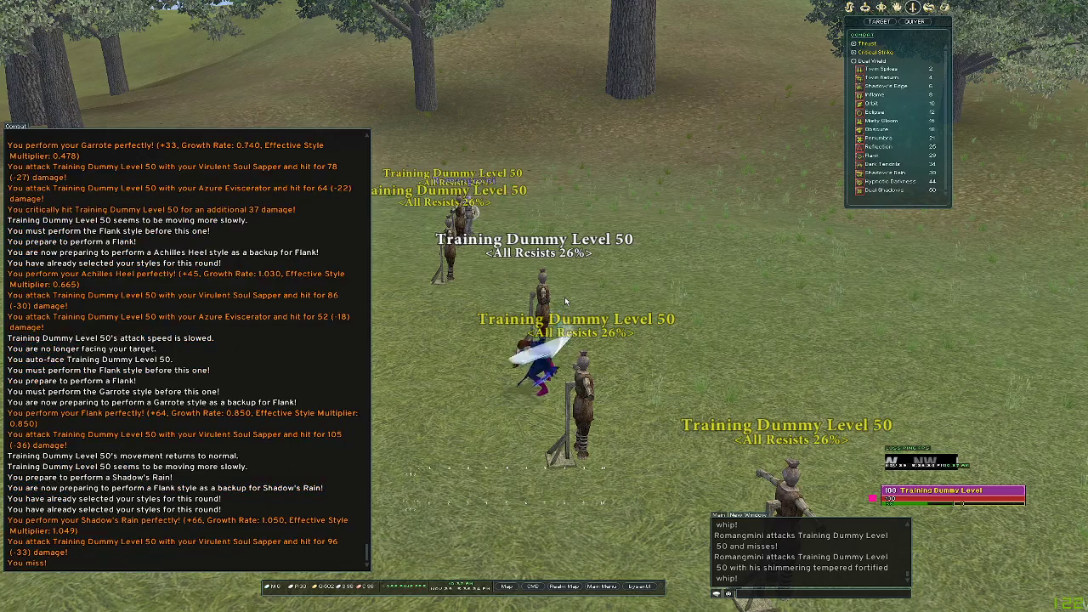
# Step: Move to the targeted dummy's other side and trigger the positional macro repeatedly to test the Flank and Shadow's Rain chain there
pyautogui.press('w')
pyautogui.press('1')
pyautogui.press('1')
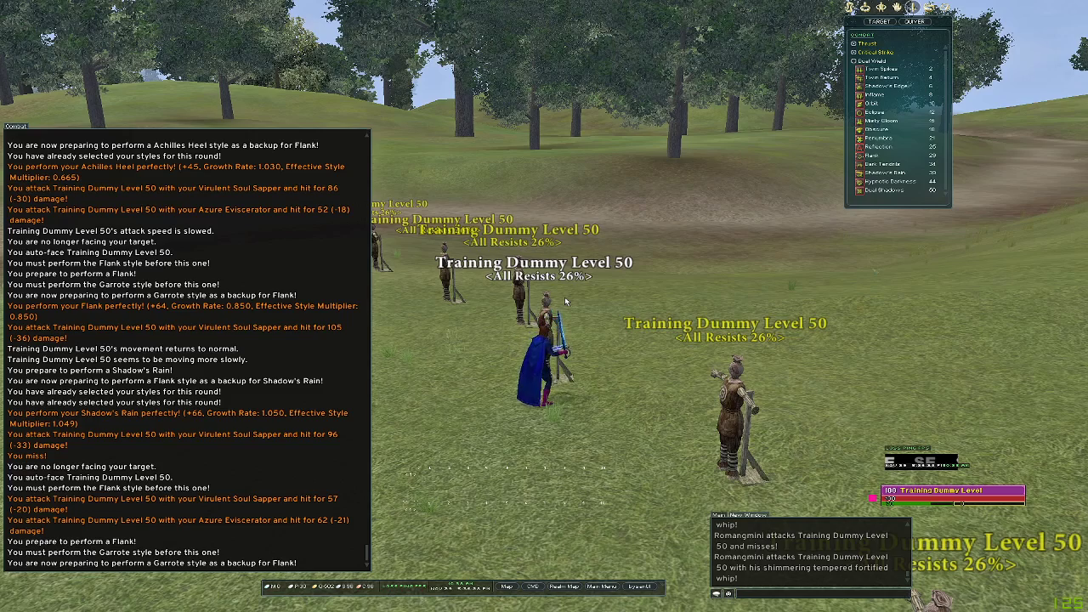
pyautogui.press('1')
pyautogui.press('1')
pyautogui.press('1')
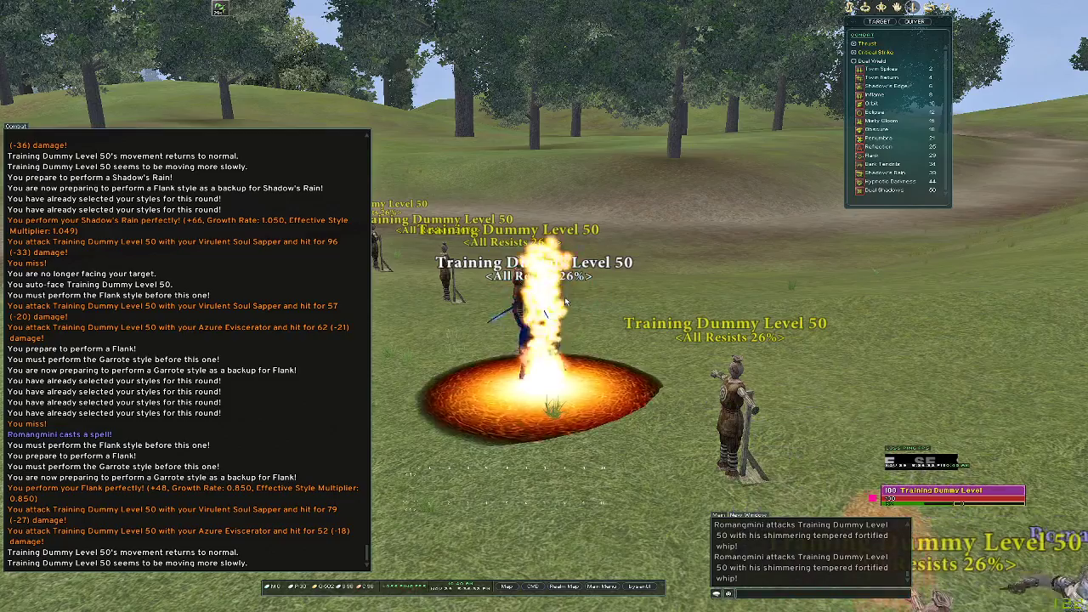
pyautogui.press('1')
# Step: Move behind the dummy, face it, trigger the positional macro to test the Garrote and Achilles Heel backups, and back away
pyautogui.press('w')
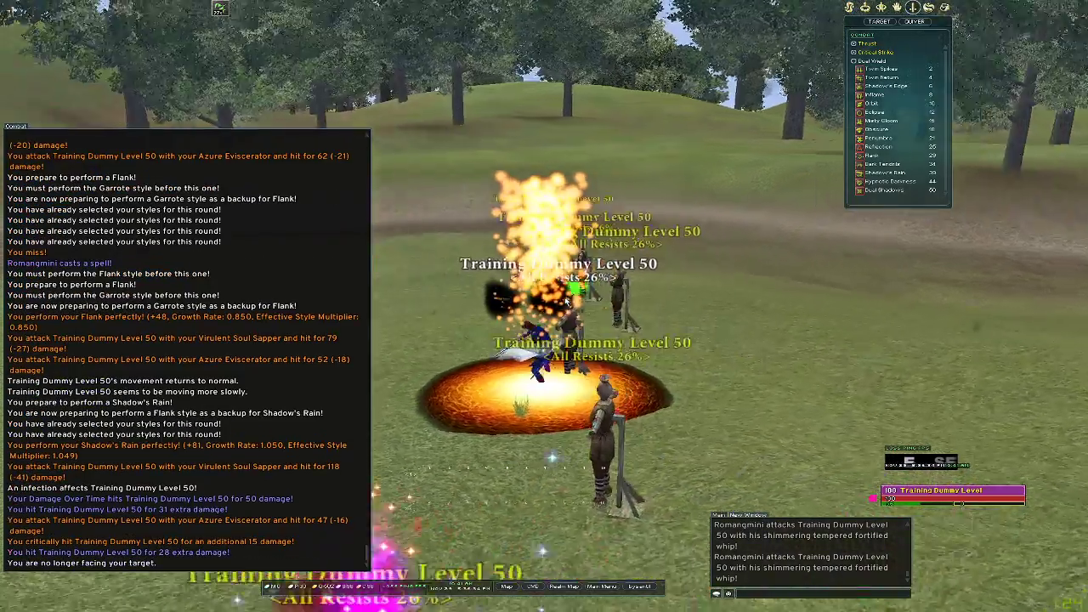
pyautogui.press('f')
pyautogui.press('1')
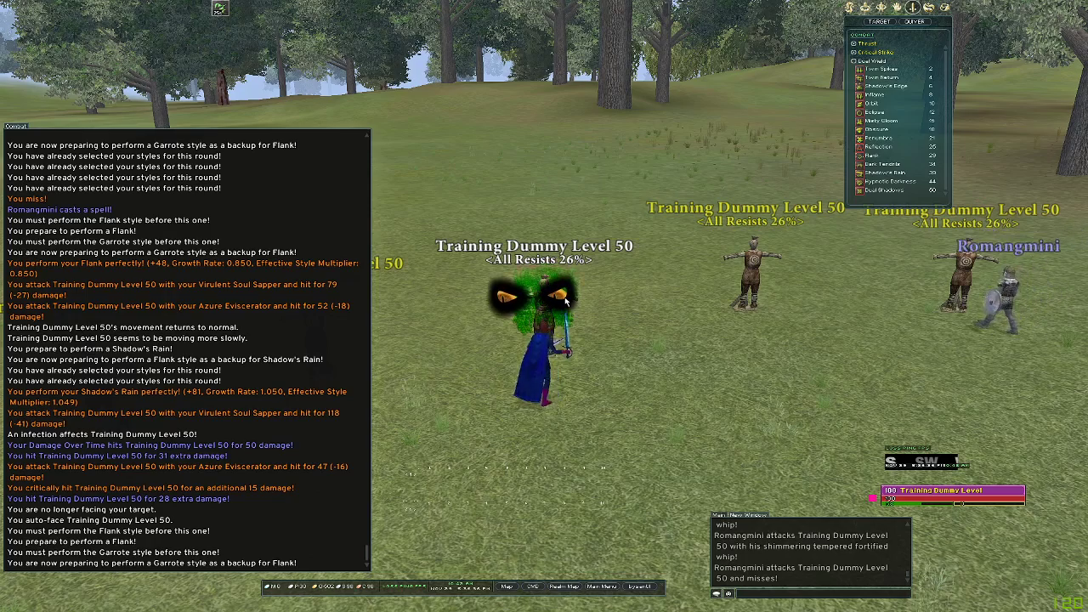
pyautogui.press('1')
pyautogui.press('1')
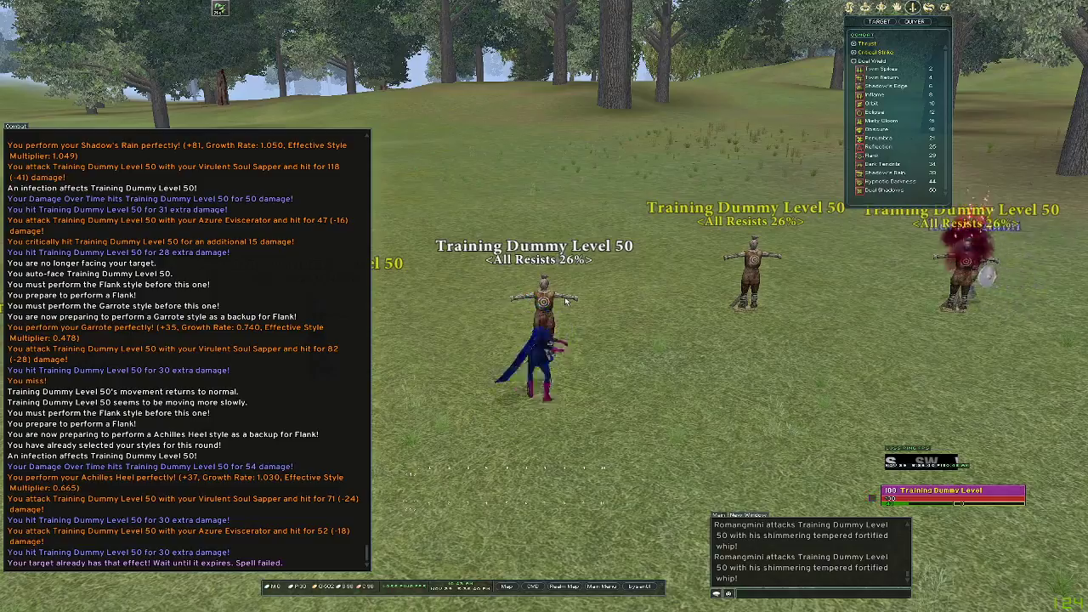
pyautogui.press('s')
pyautogui.press('s')
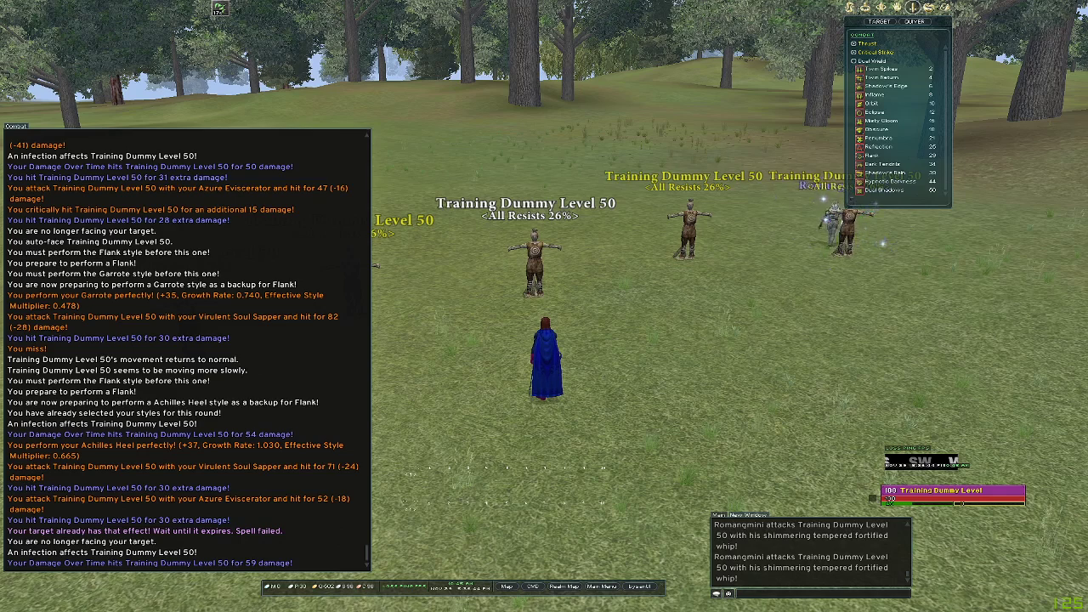
# Step: In the Simple Style Macro Maker, set the positional macro's activation key to T, regenerate the macro, and copy it
pyautogui.hotkey('alt', 'Tab')
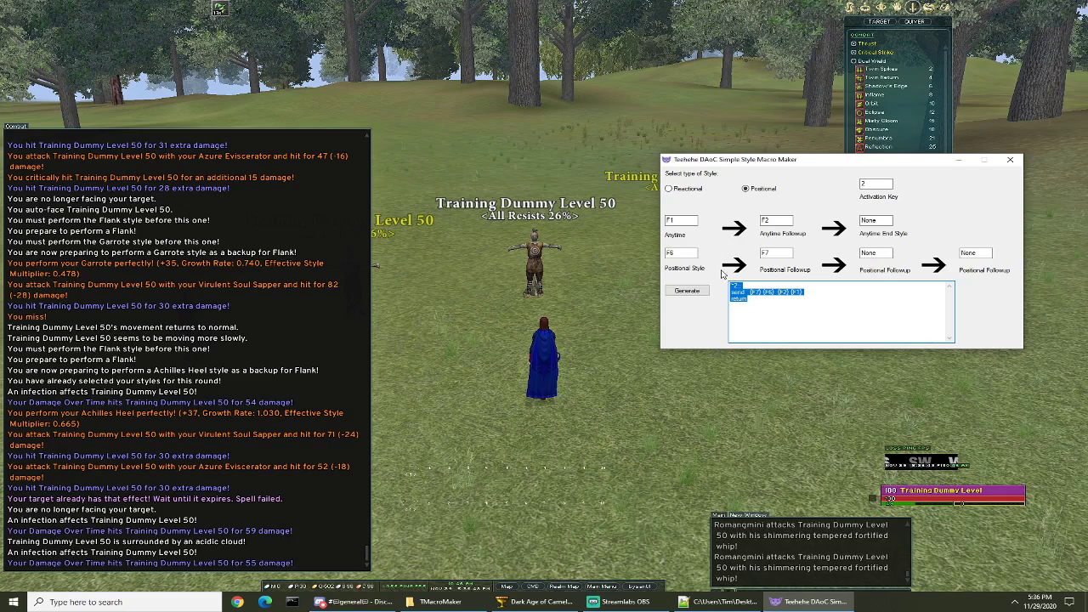
pyautogui.click(877, 187)
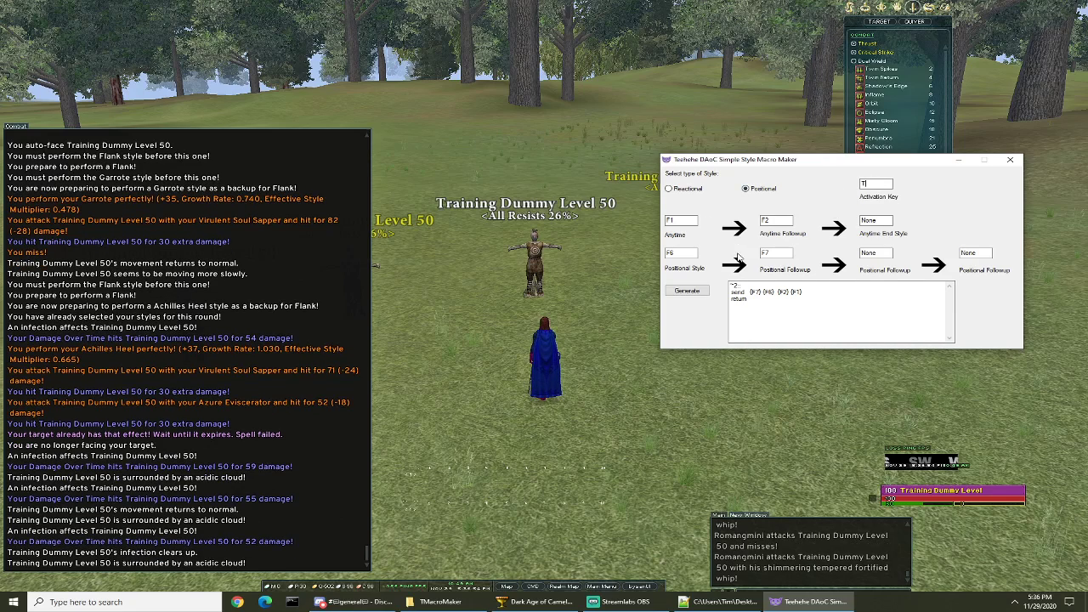
pyautogui.click(689, 292)
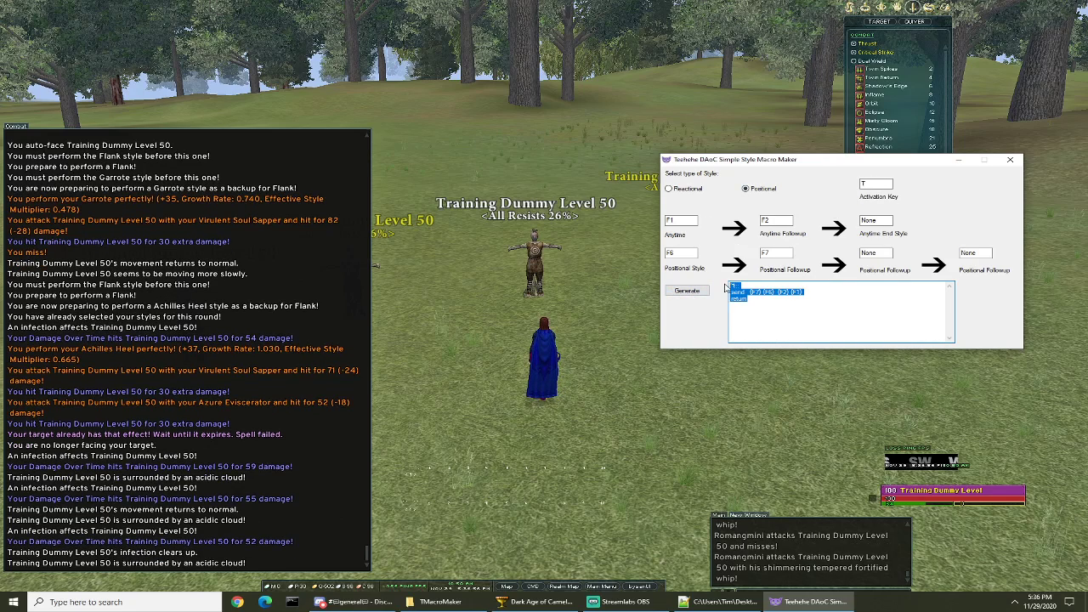
pyautogui.rightClick(738, 296)
pyautogui.click(763, 326)
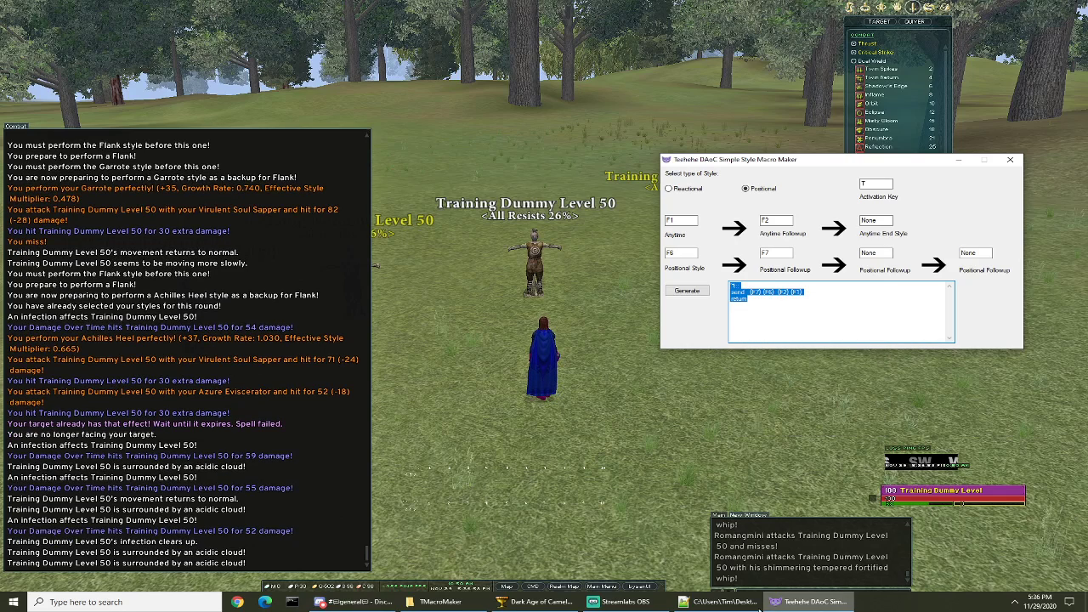
# Step: Replace the second macro in MyNewScript.ahk in Notepad++ with the copied T version and save the script
pyautogui.click(723, 602)
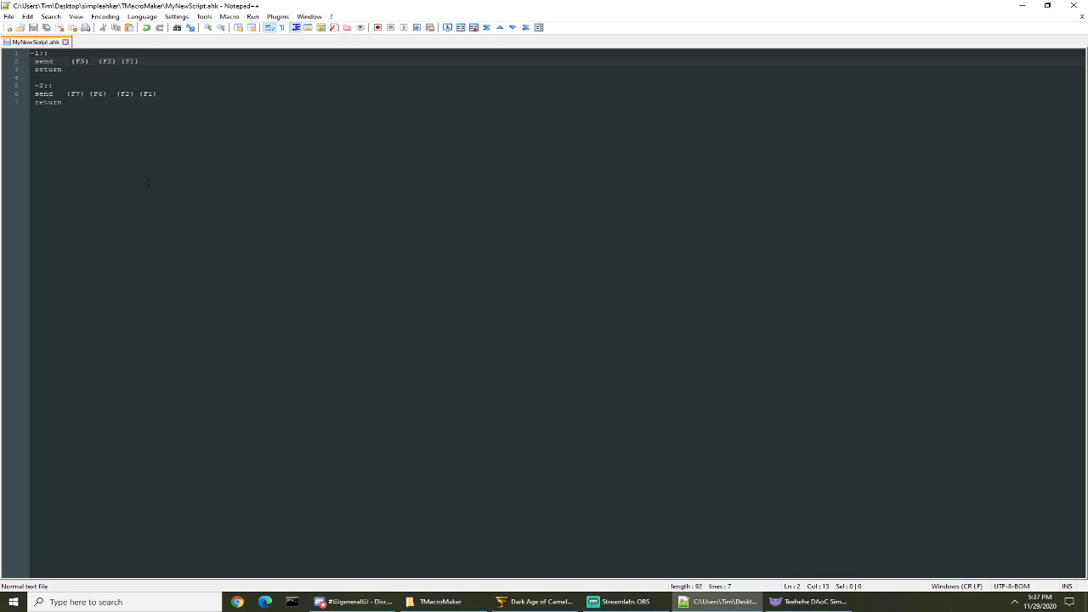
pyautogui.moveTo(64, 103); pyautogui.dragTo(34, 93)
pyautogui.hotkey('ctrl', 'v')
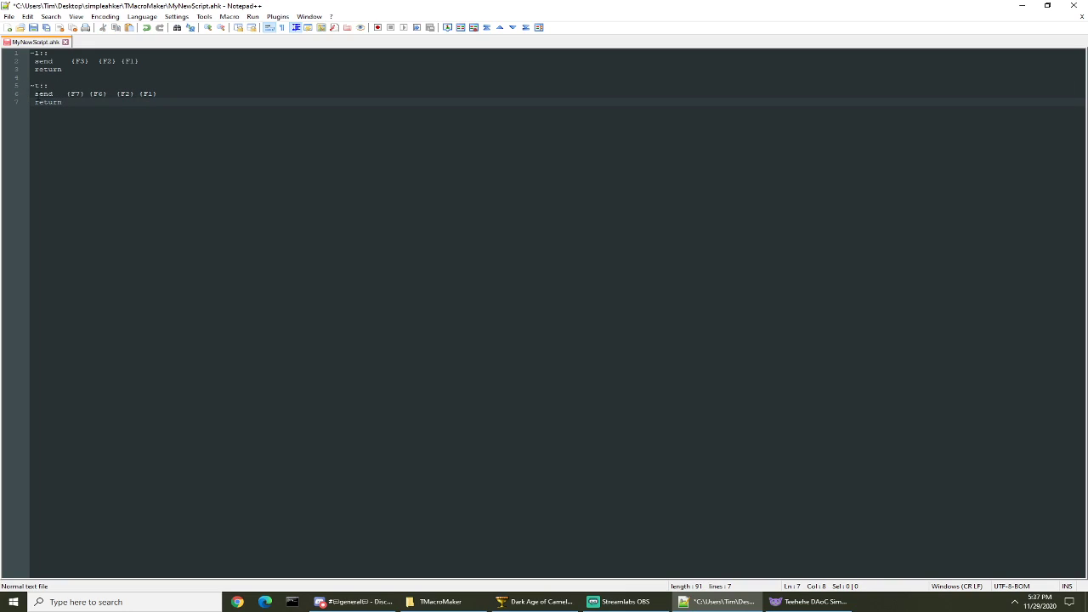
pyautogui.click(34, 28)
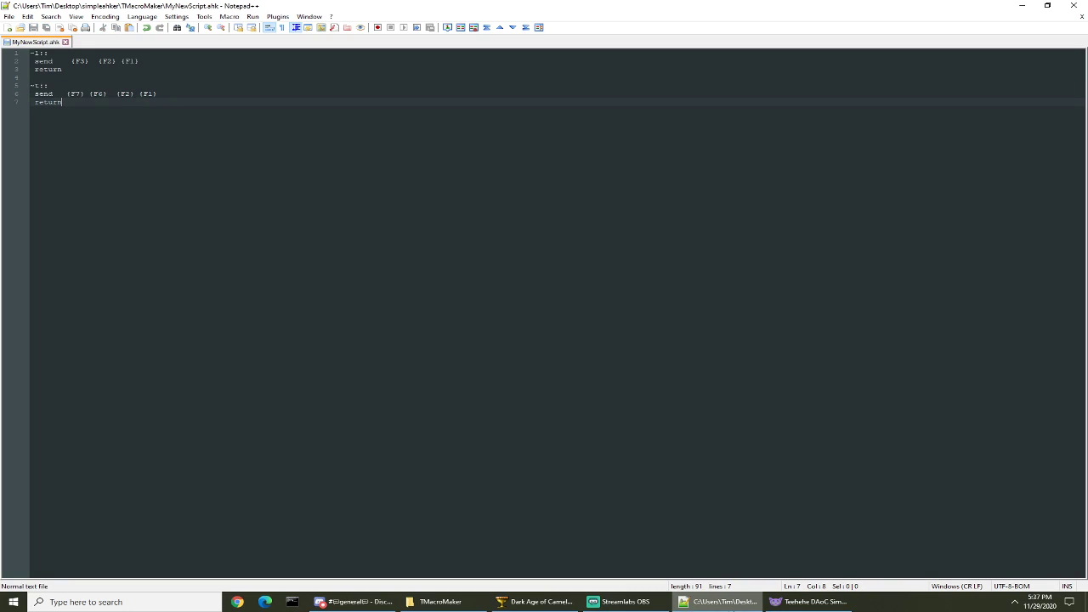
# Step: Run the updated MyNewScript.ahk from the TMacroMaker folder as administrator, replacing the running instance
pyautogui.click(535, 602)
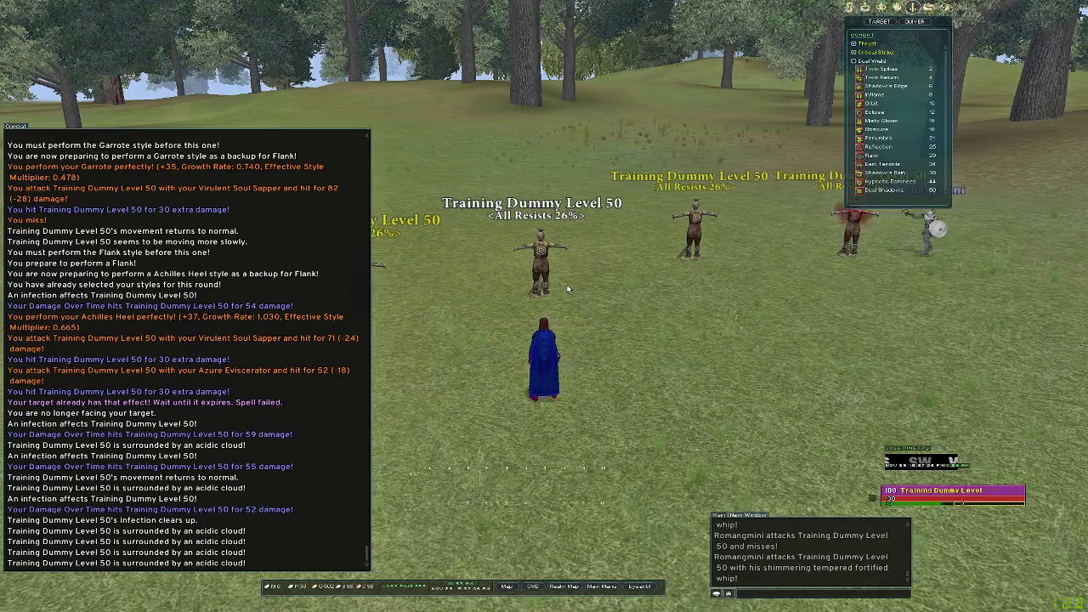
pyautogui.hotkey('alt', 'Tab')
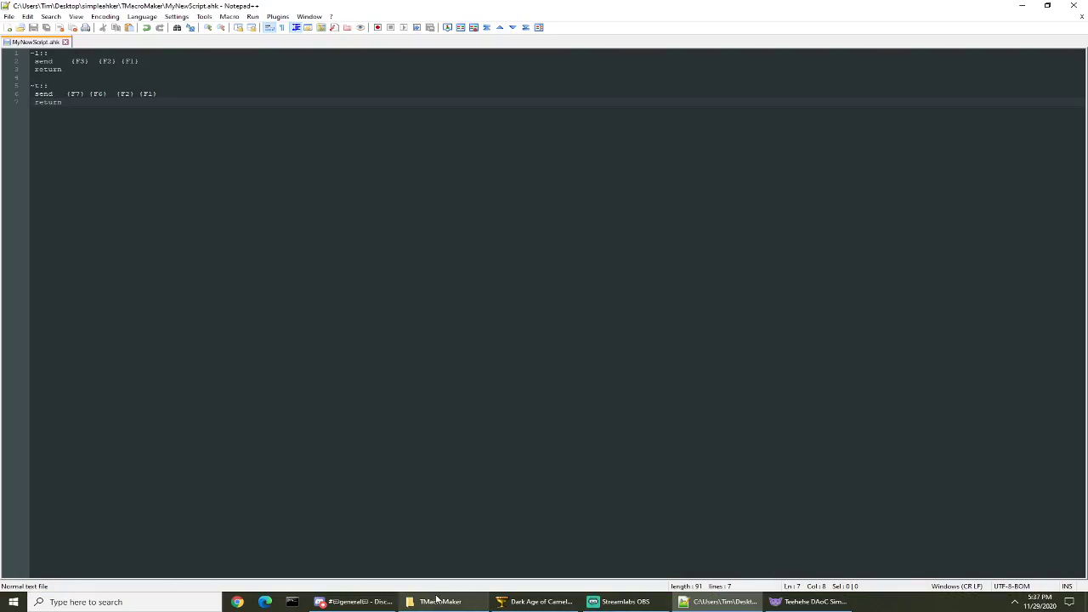
pyautogui.click(441, 602)
pyautogui.rightClick(619, 241)
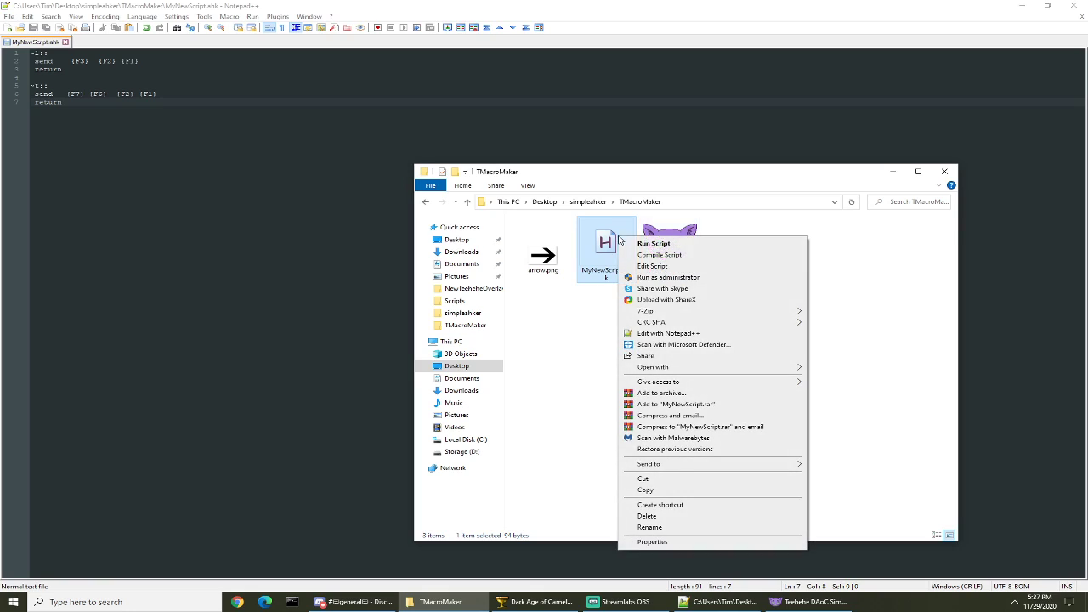
pyautogui.click(654, 280)
pyautogui.click(628, 443)
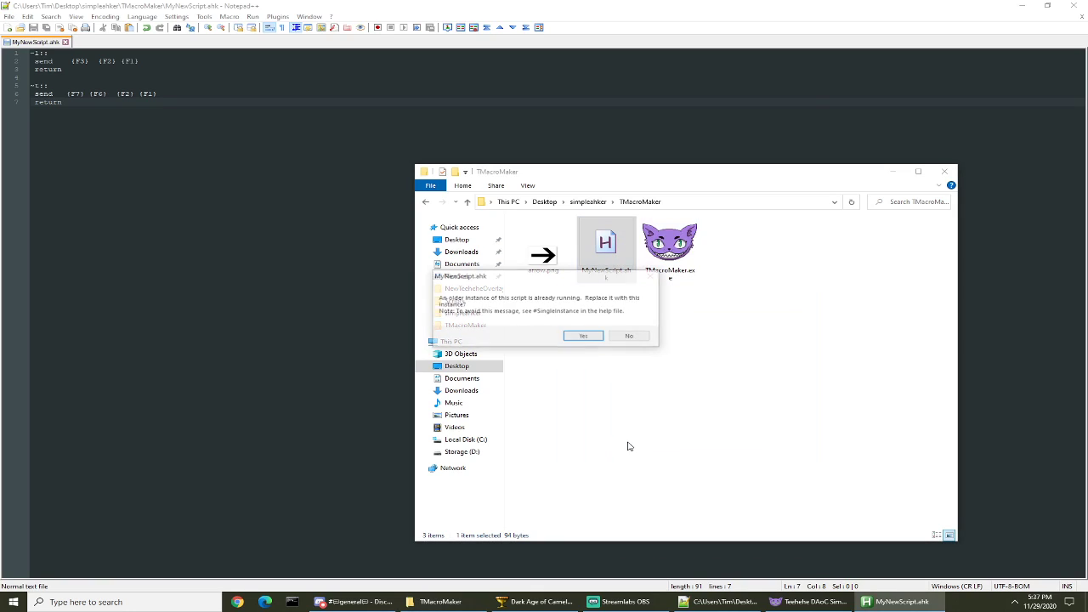
pyautogui.click(592, 340)
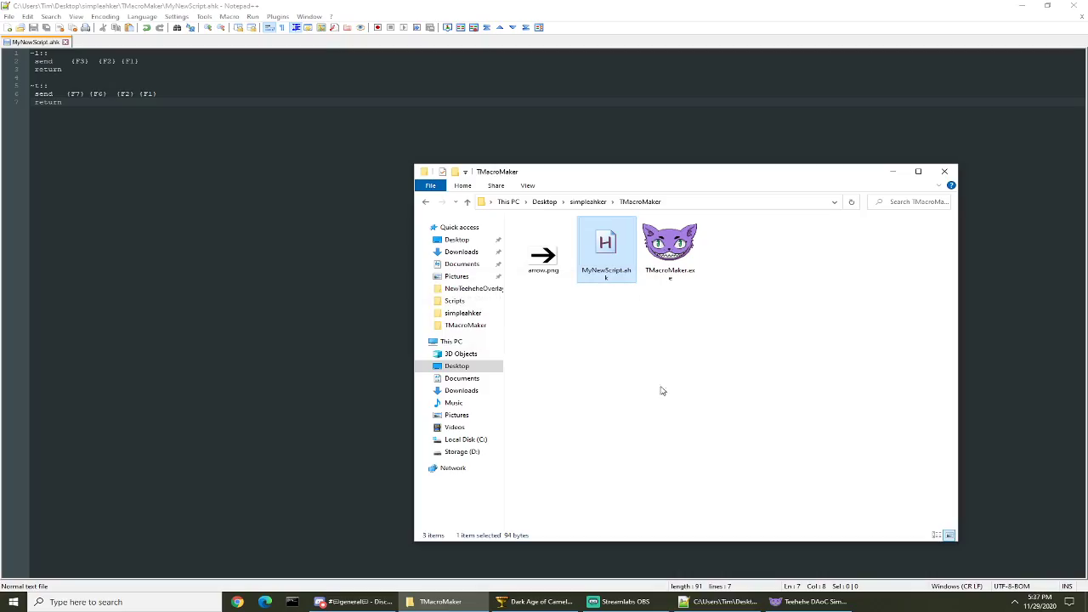
# Step: Return to Dark Age of Camelot, approach the dummy from behind, and trigger the T macro repeatedly to test Garrote and Achilles Heel
pyautogui.click(536, 602)
pyautogui.press('w')
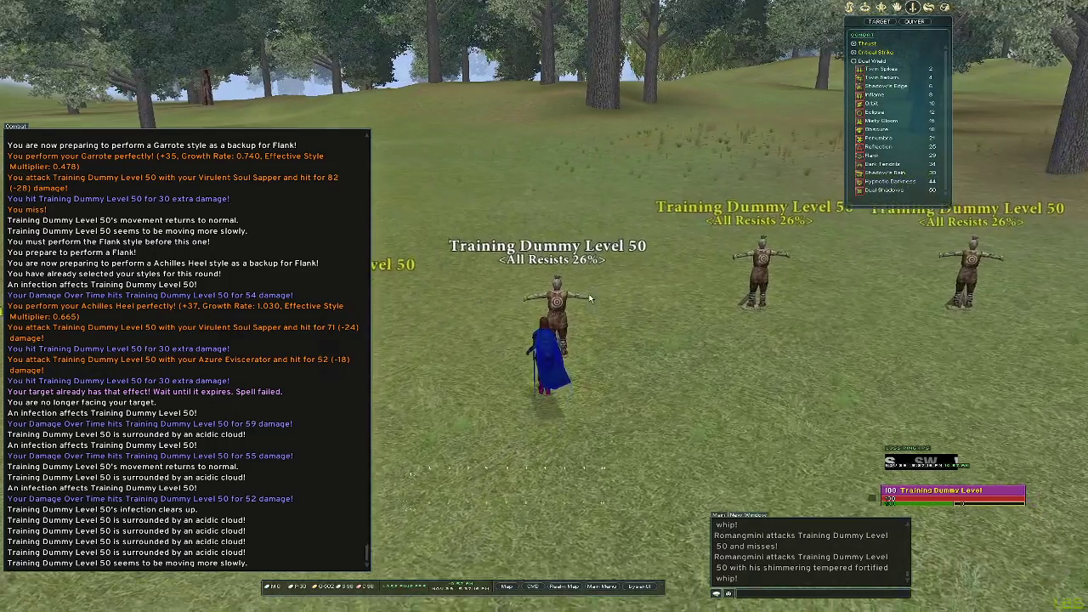
pyautogui.press('F8')
pyautogui.press('1')
pyautogui.press('d')
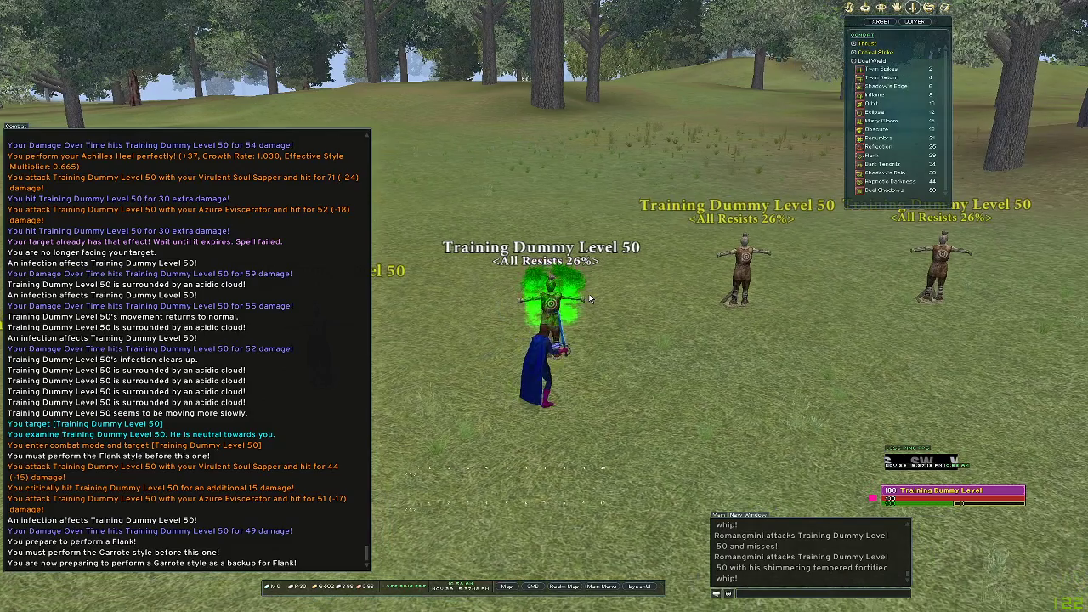
pyautogui.press('F8')
pyautogui.press('1')
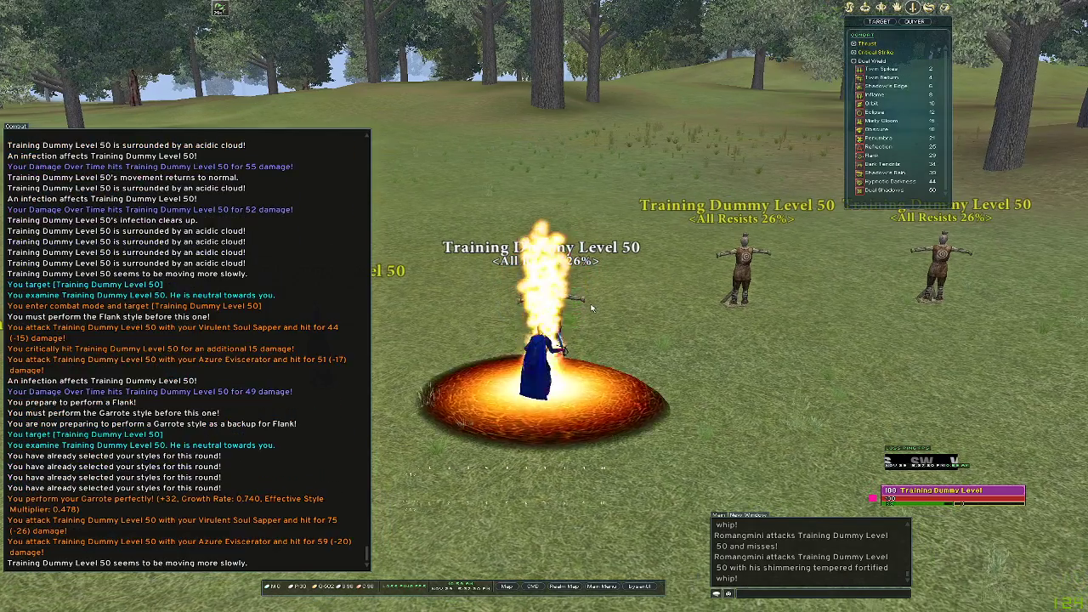
pyautogui.press('F8')
pyautogui.press('1')
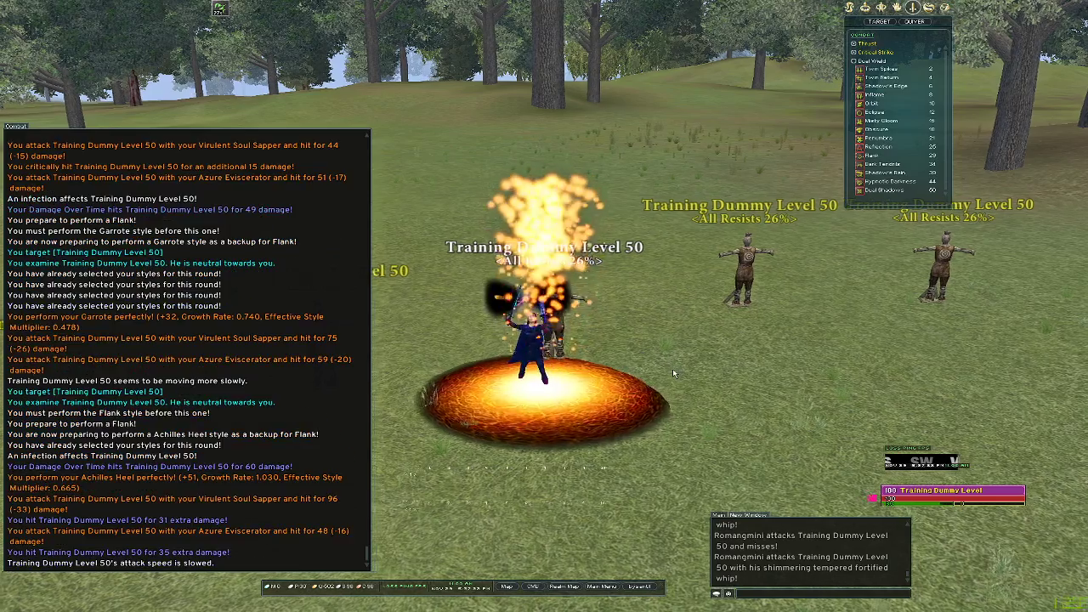
# Step: Attack the dummy from both sides with the T macro to test the Flank and Shadow's Rain chain
pyautogui.press('1')
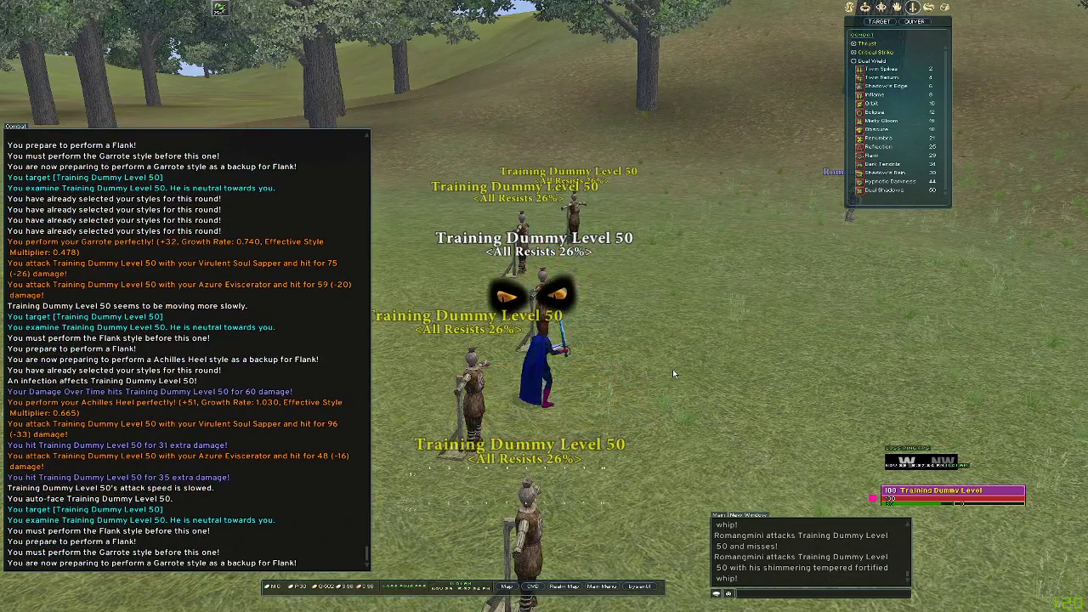
pyautogui.press('1')
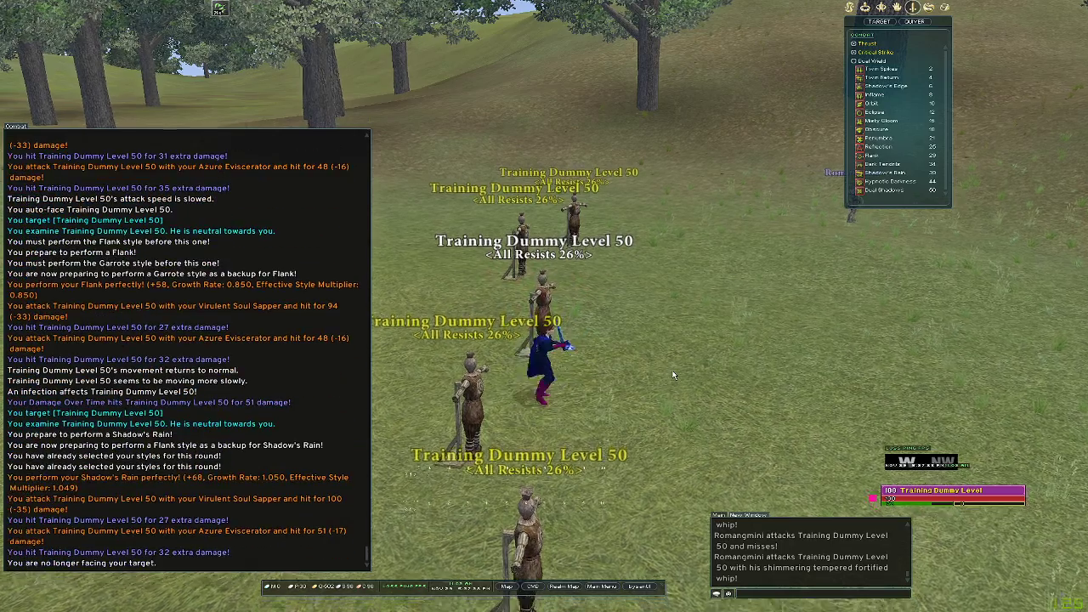
pyautogui.press('1')
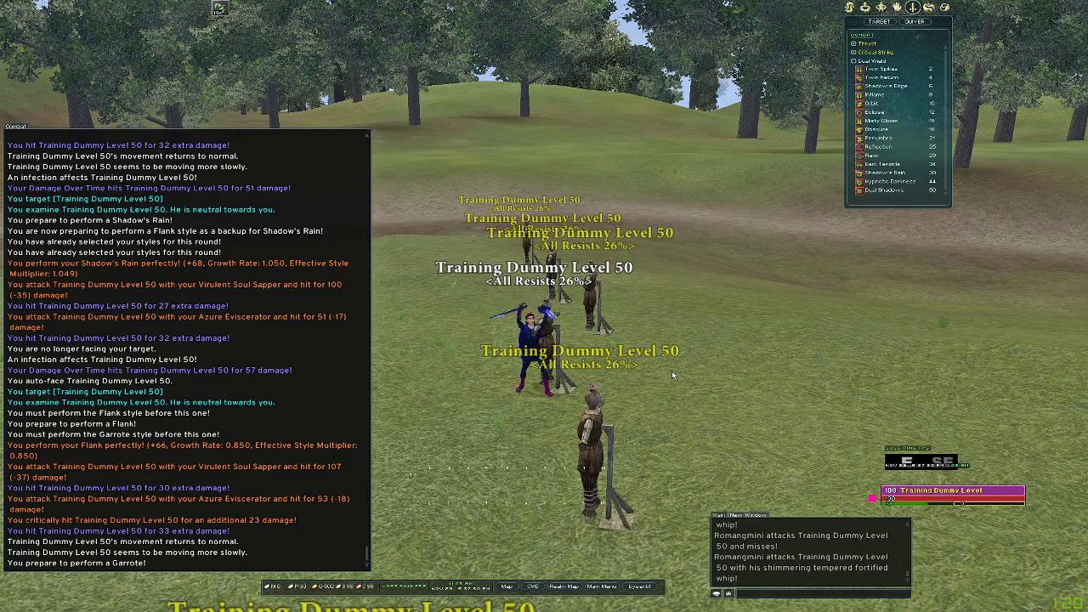
pyautogui.press('1')
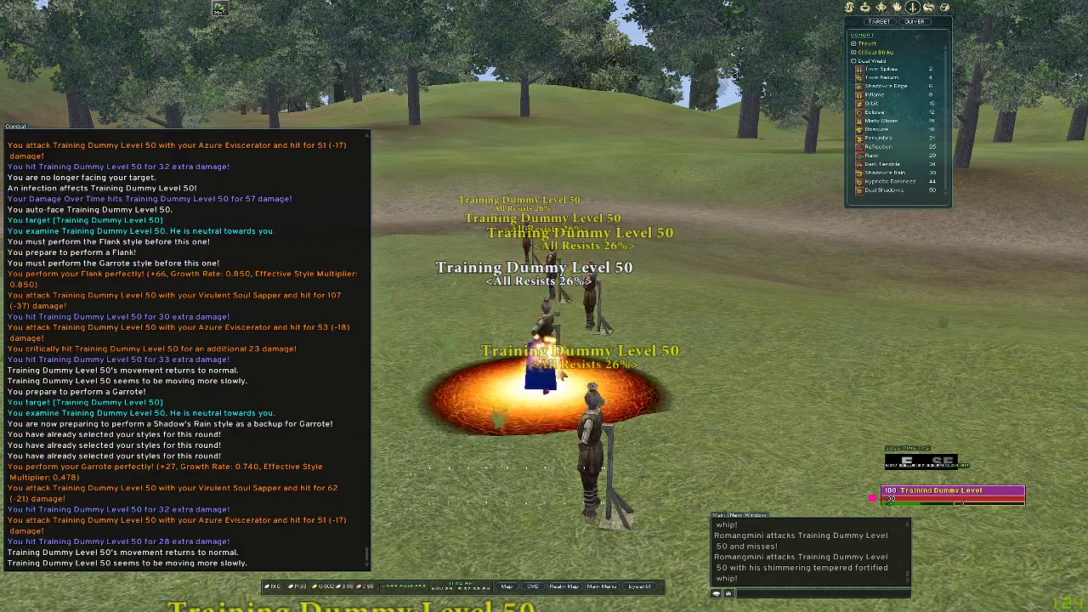
# Step: Return behind the dummy, trigger the T macro again to retest the Achilles Heel and Garrote backups, and back away
pyautogui.press('1')
pyautogui.press('2')
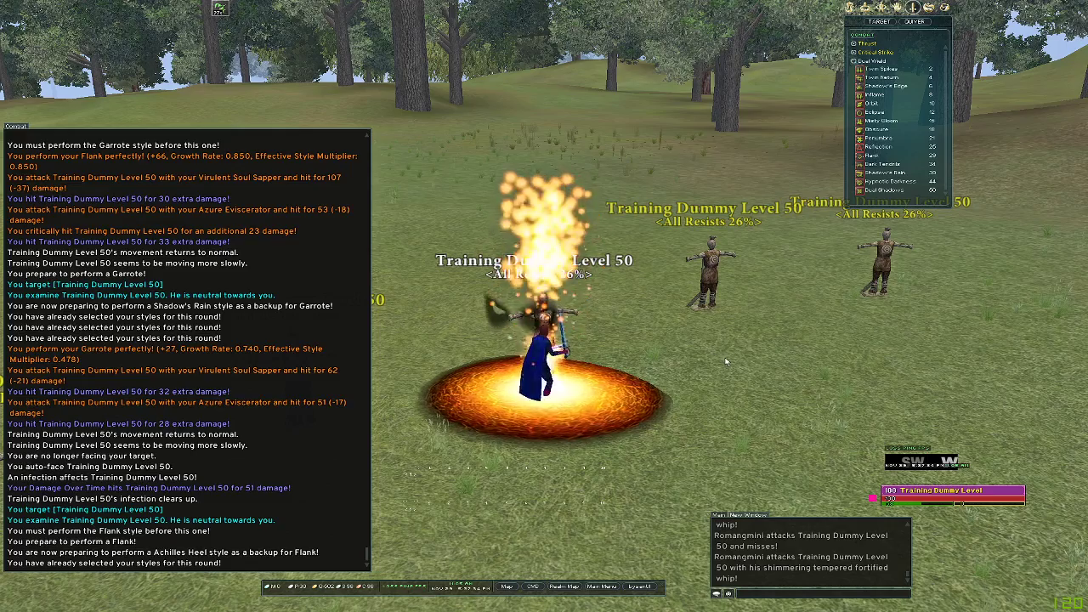
pyautogui.press('1')
pyautogui.press('2')
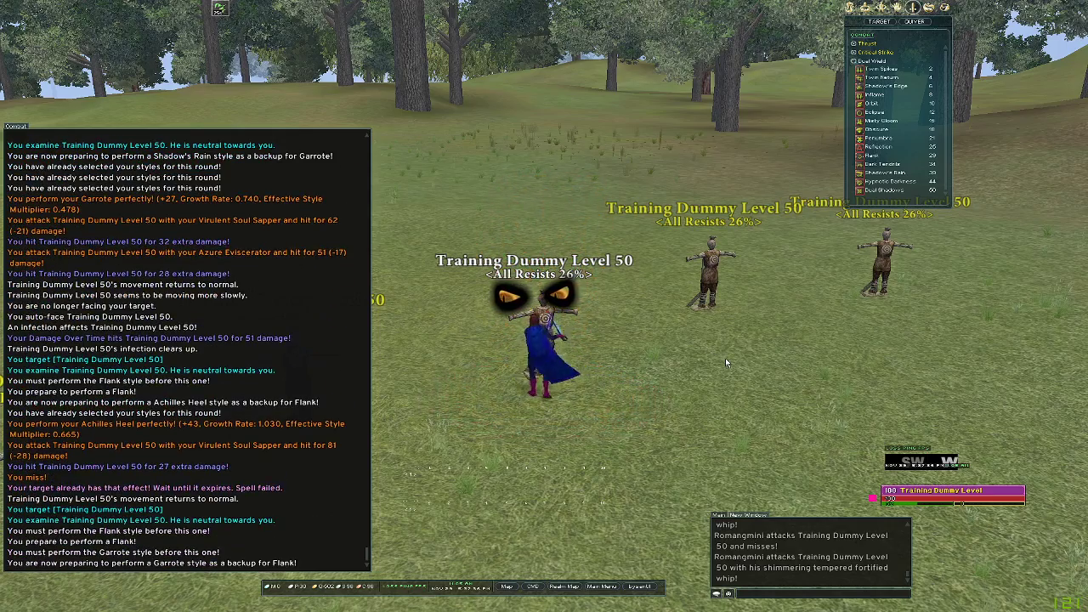
pyautogui.press('s')
pyautogui.press('s')
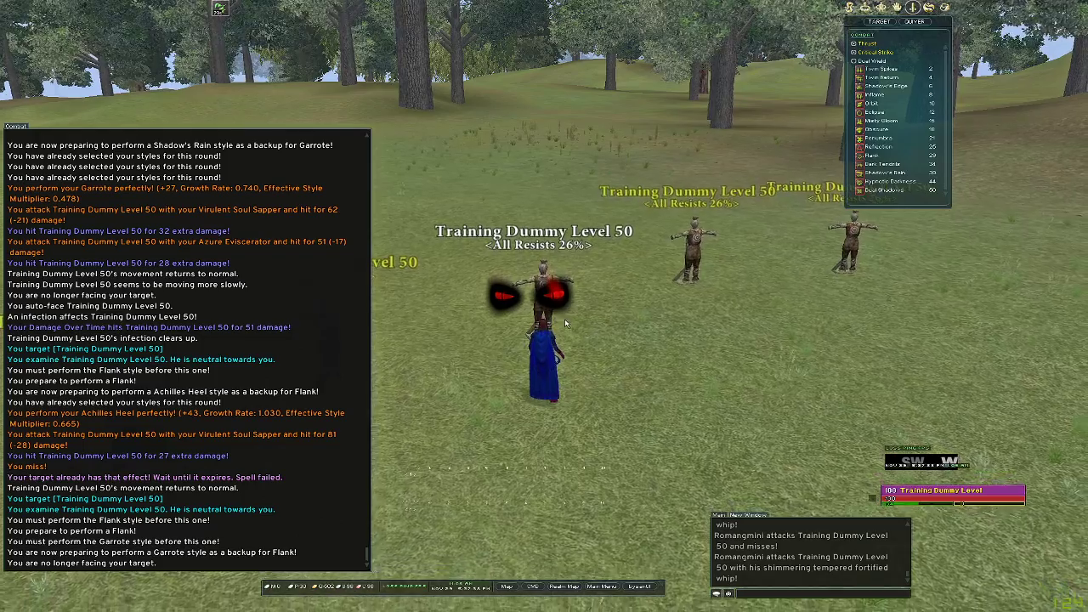
# Step: Switch to the Simple Style Macro Maker and set the style type to Reactional
pyautogui.hotkey('alt', 'Tab')
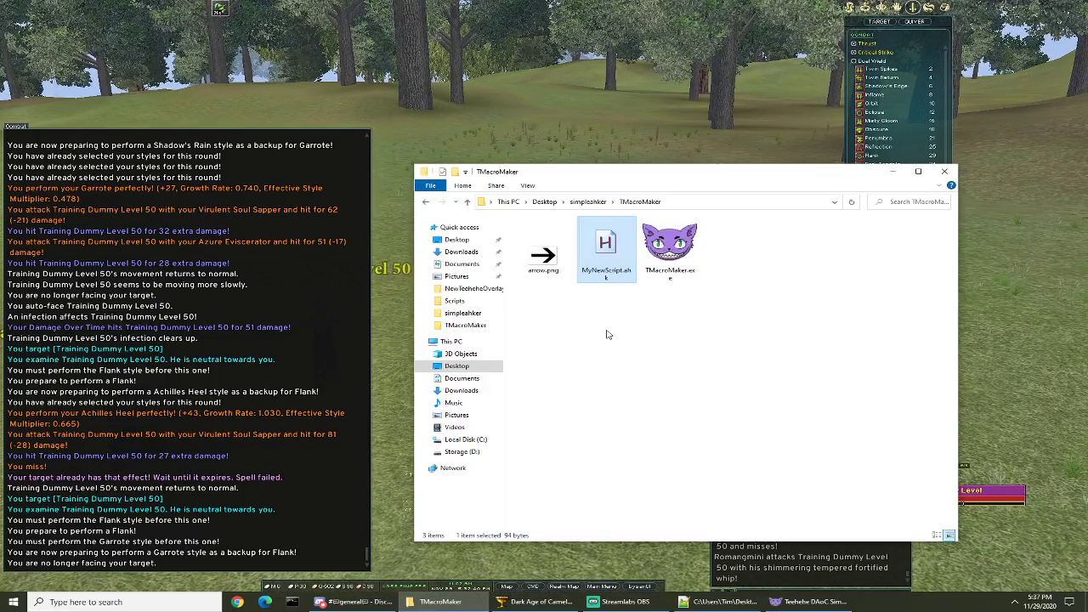
pyautogui.click(803, 602)
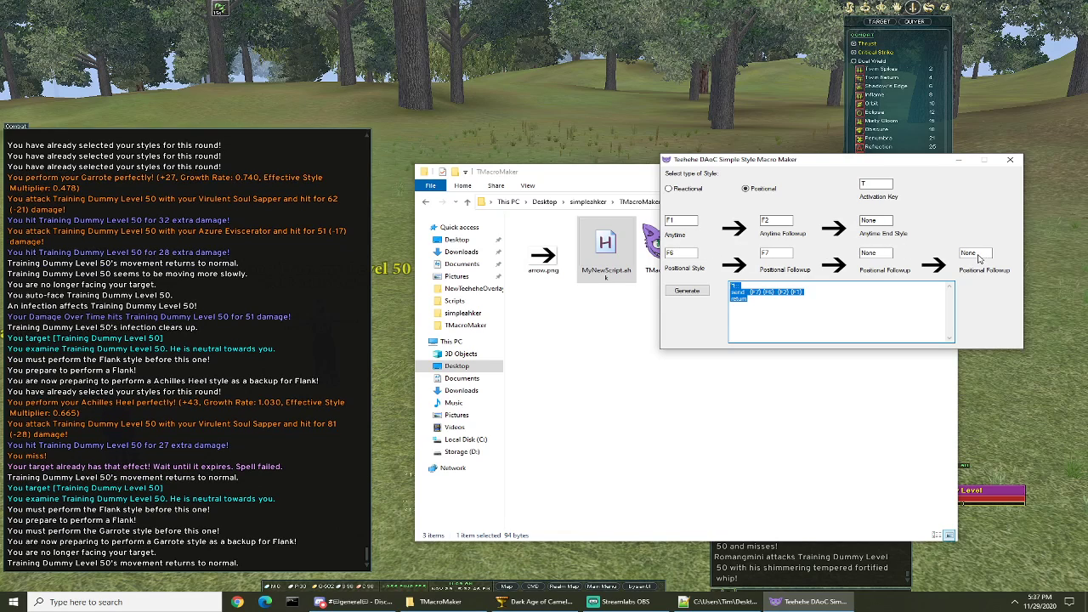
pyautogui.click(669, 189)
# Step: Examine the Thrust styles in the game's combat list, collapse the list, and return to the Simple Style Macro Maker
pyautogui.click(553, 134)
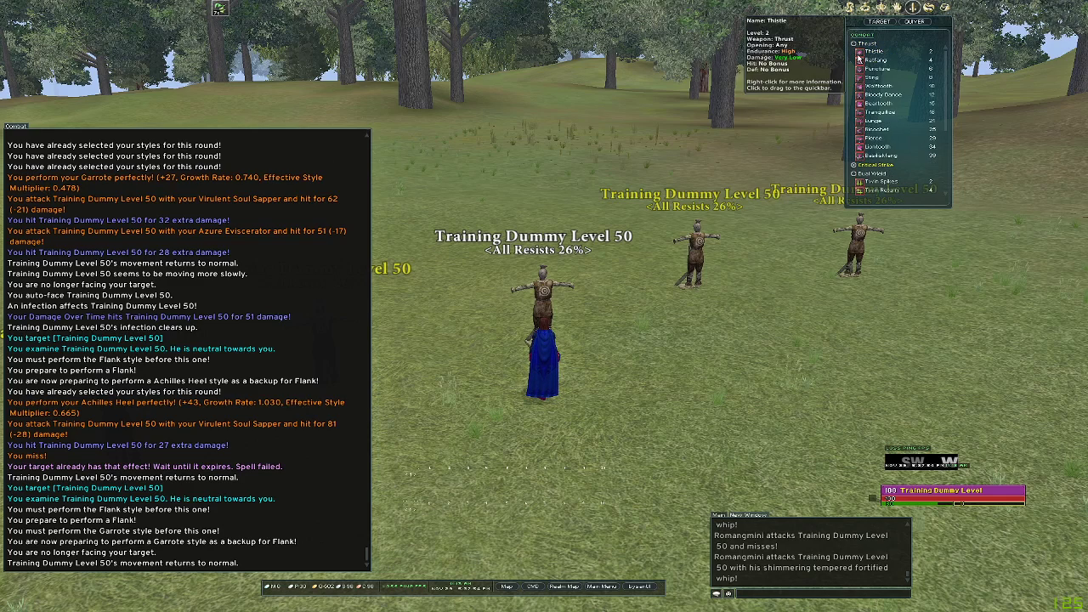
pyautogui.click(860, 62)
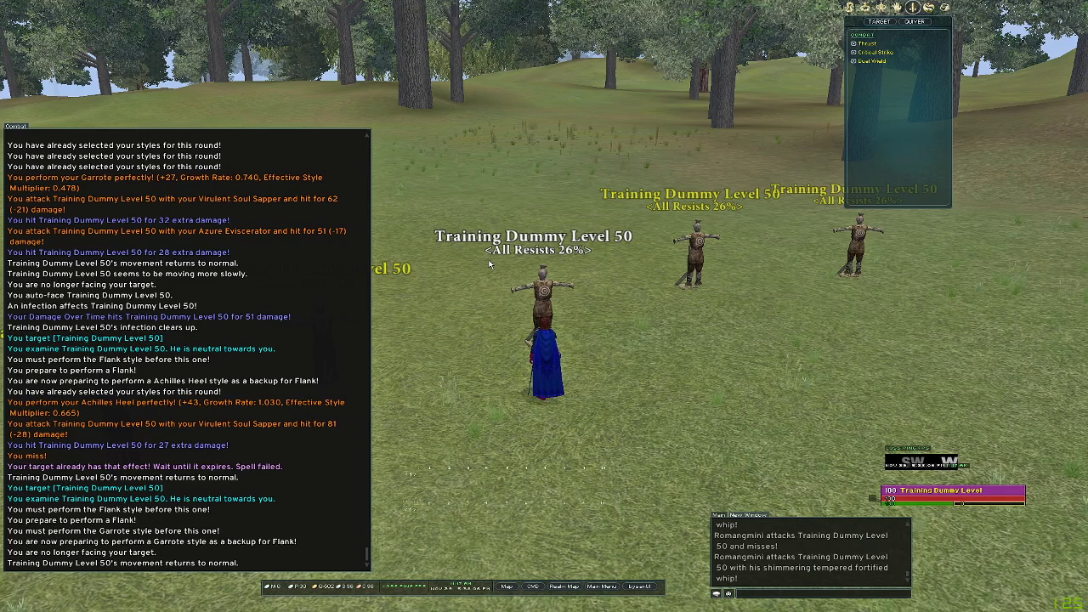
pyautogui.moveTo(672, 279); pyautogui.dragTo(617, 279)
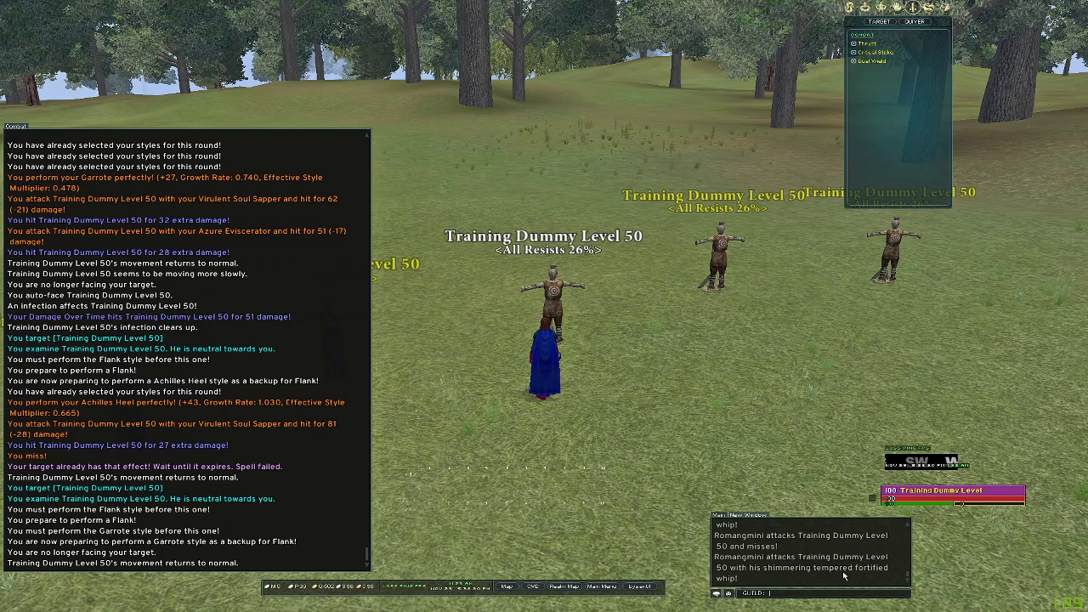
pyautogui.hotkey('alt', 'Tab')
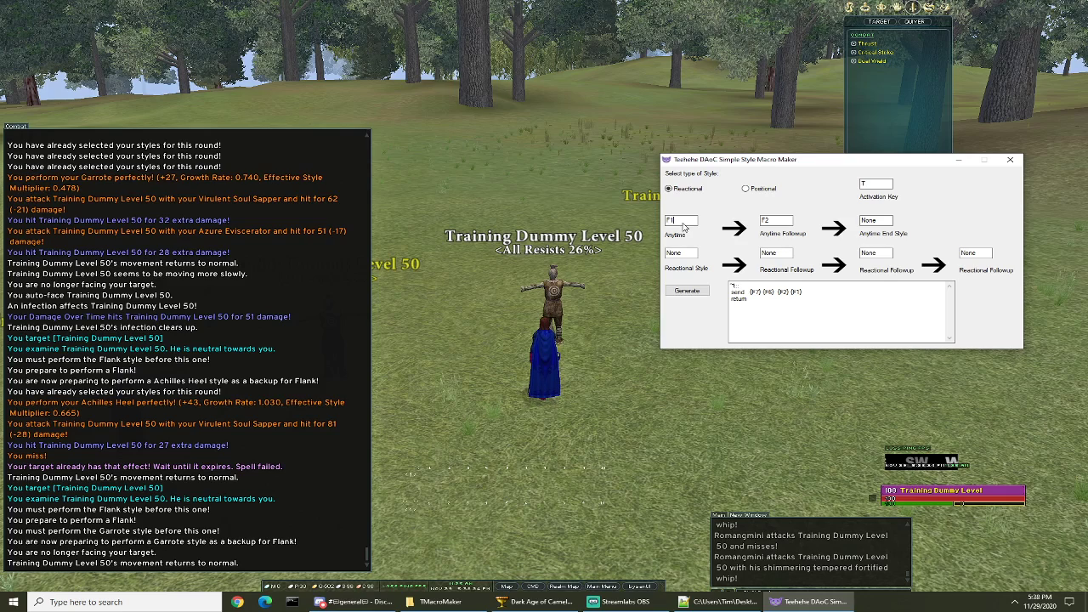
# Step: Exit the AutoHotkey script that is running in the background
pyautogui.click(1014, 602)
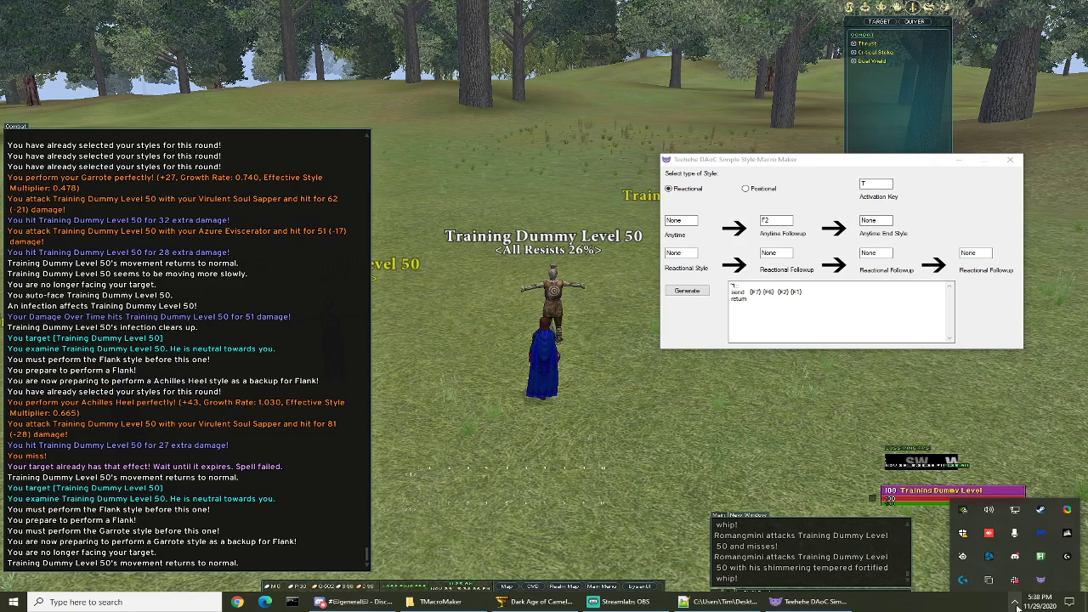
pyautogui.rightClick(1015, 557)
pyautogui.click(1026, 549)
# Step: Generate a reactional macro for activation key T with anytime styles 1, 2, 3 and reactional styles 4, 5, 6
pyautogui.click(695, 221)
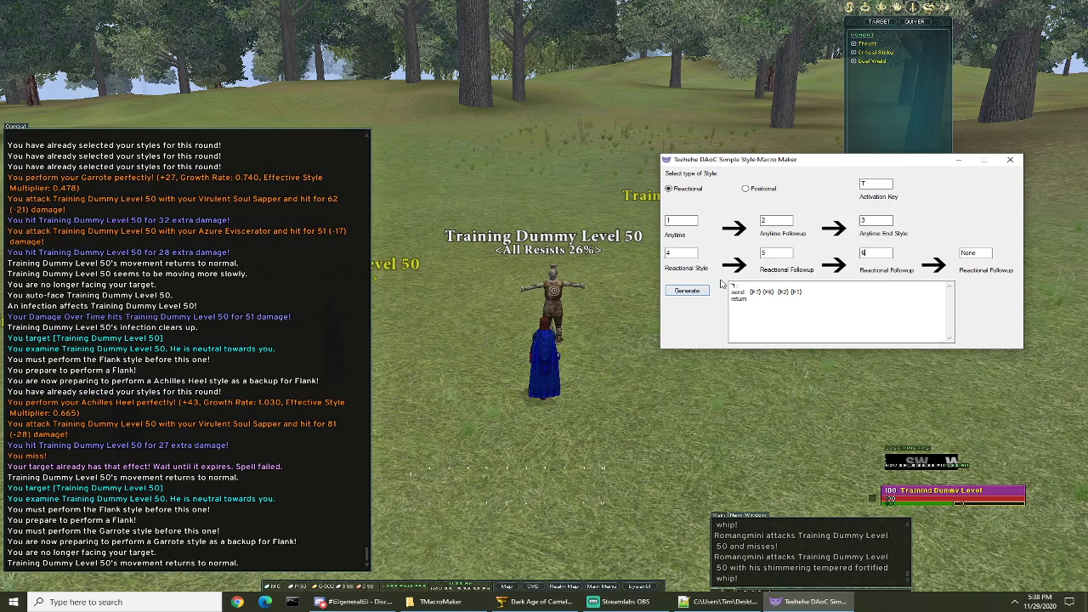
pyautogui.click(688, 290)
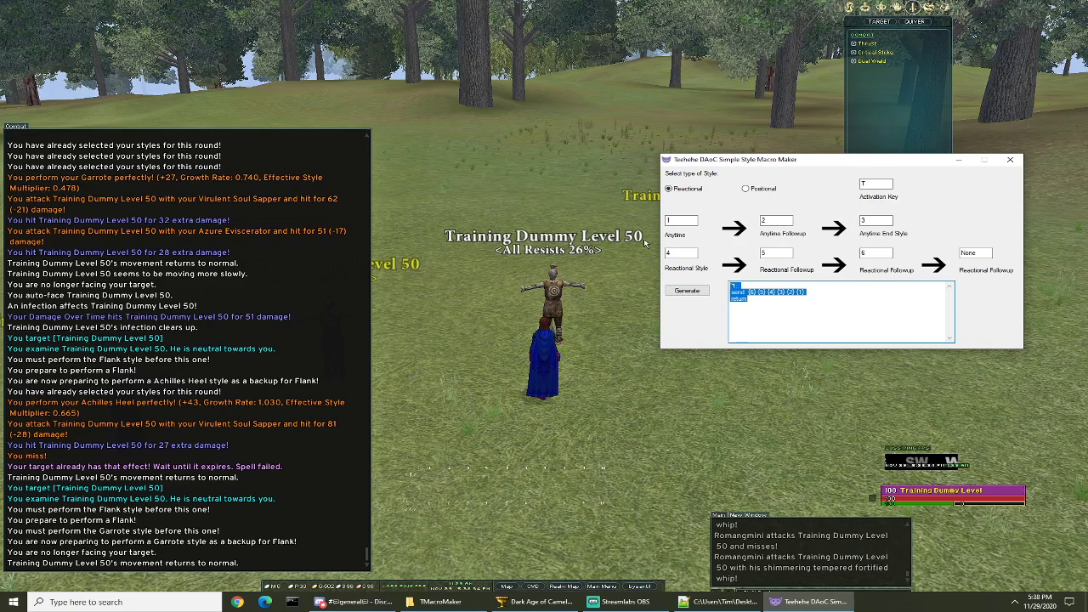
# Step: In Notepad++, replace the whole content of MyNewScript.ahk with the generated T macro sending 6, 5, 4, 3, 2, 1, and save it
pyautogui.click(721, 602)
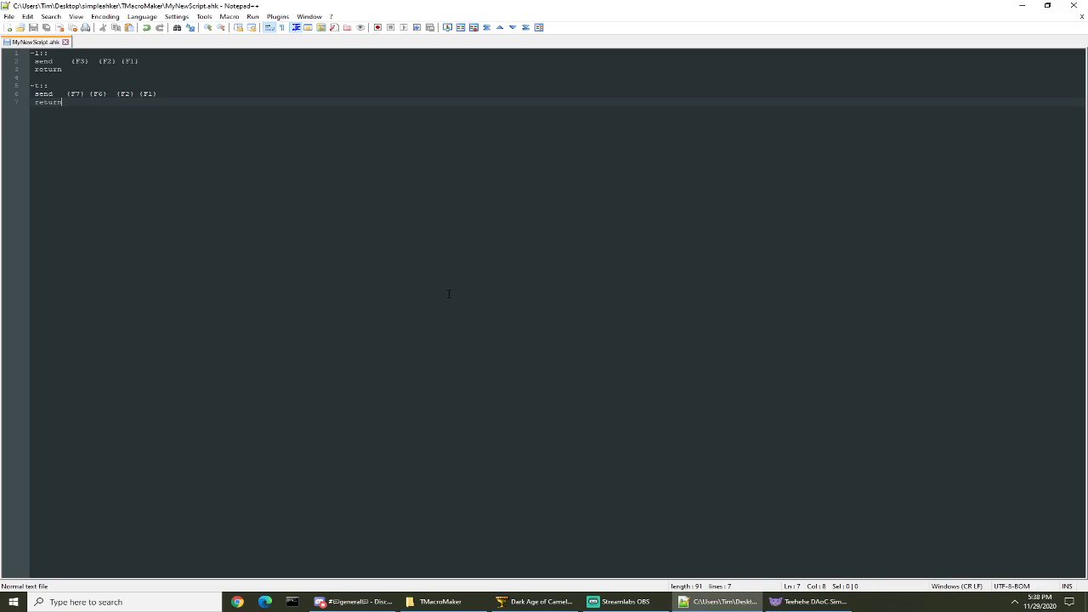
pyautogui.hotkey('ctrl', 'a')
pyautogui.write('~t::\\n send  {6} {5} {4} {3} {2} {1}\\n return')
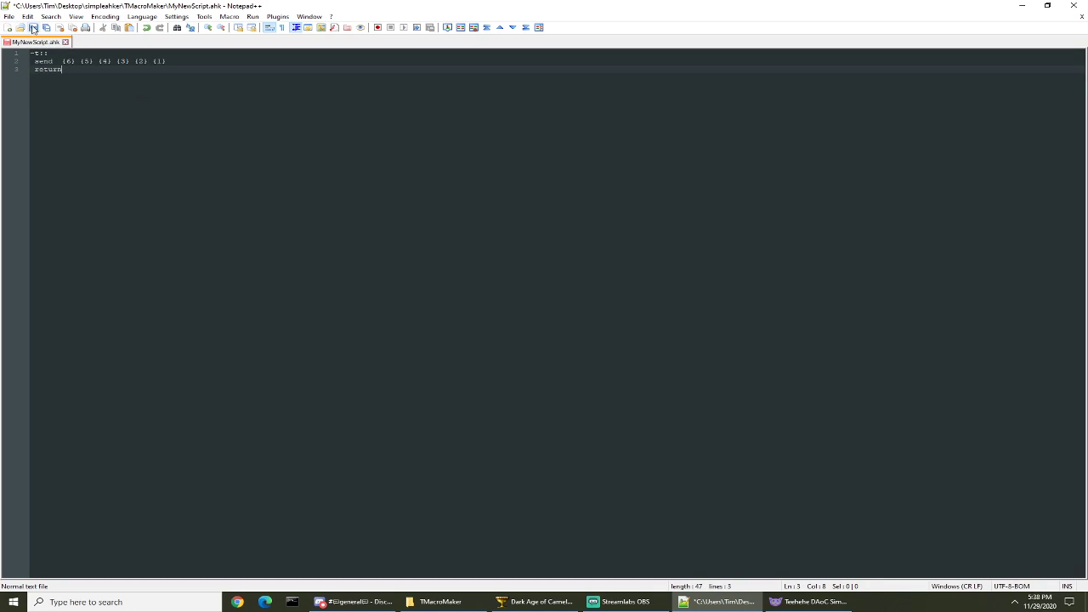
pyautogui.click(33, 28)
# Step: Open the TMacroMaker folder and run the updated MyNewScript.ahk
pyautogui.click(535, 602)
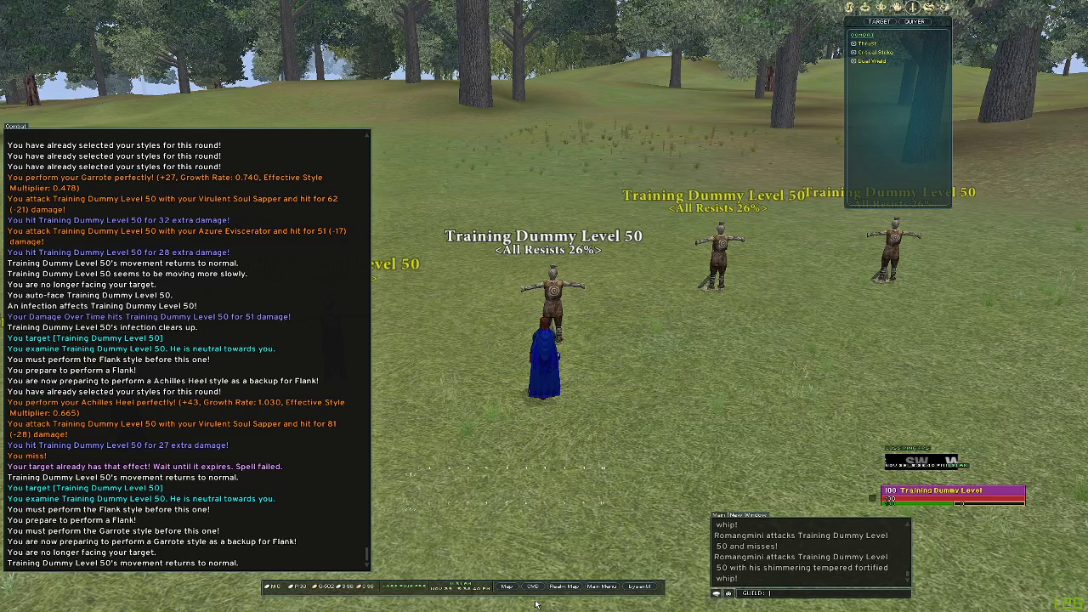
pyautogui.hotkey('alt', 'Tab')
pyautogui.hotkey('alt', 'Tab')
pyautogui.click(527, 606)
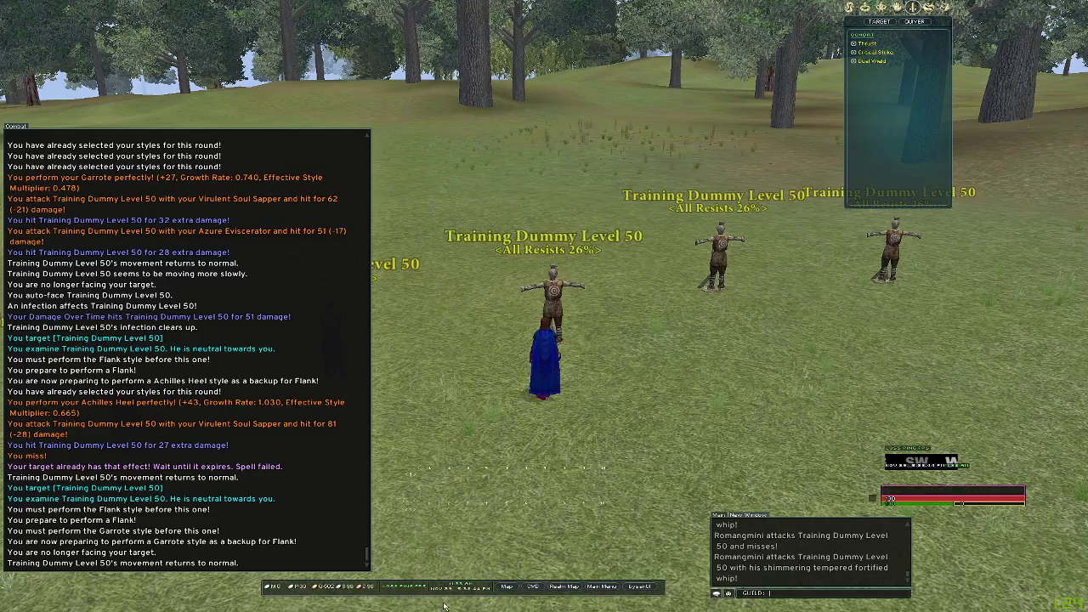
pyautogui.hotkey('alt', 'Tab')
pyautogui.click(456, 596)
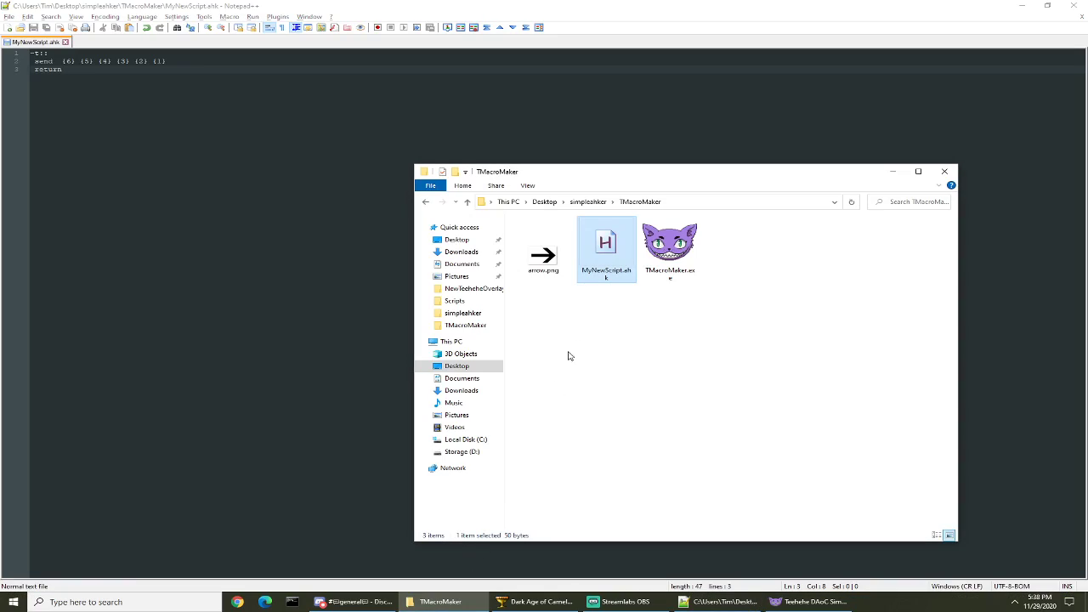
pyautogui.rightClick(605, 244)
pyautogui.click(639, 281)
pyautogui.click(638, 443)
# Step: Return to the game and test the T macro's key output by entering "hit" in the guild chat line
pyautogui.click(535, 602)
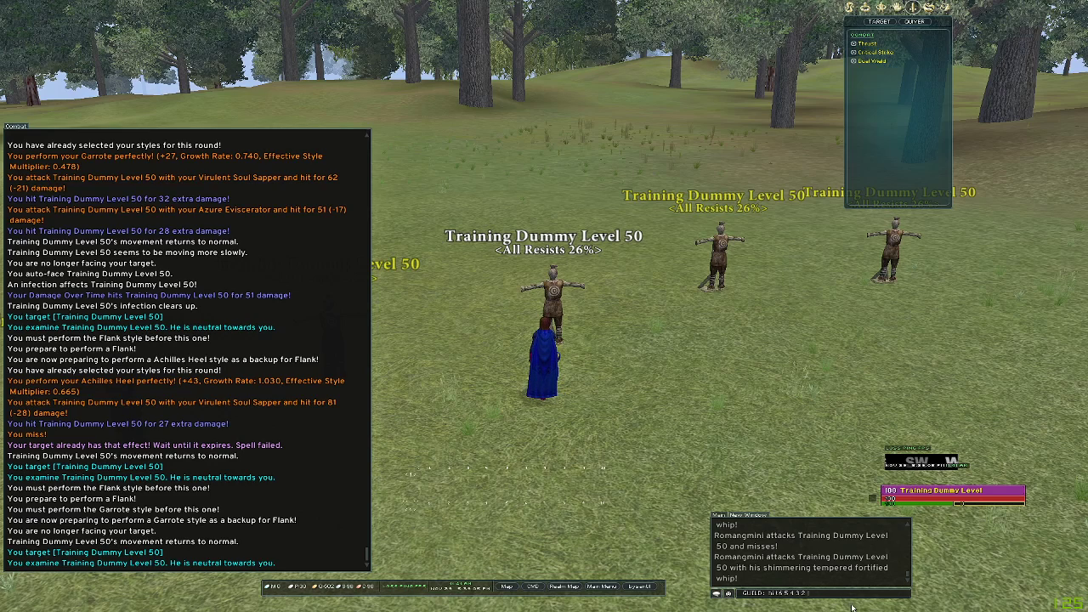
pyautogui.press('BackSpace')
pyautogui.press('BackSpace')
pyautogui.press('BackSpace')
pyautogui.press('BackSpace')
pyautogui.press('BackSpace')
pyautogui.press('BackSpace')
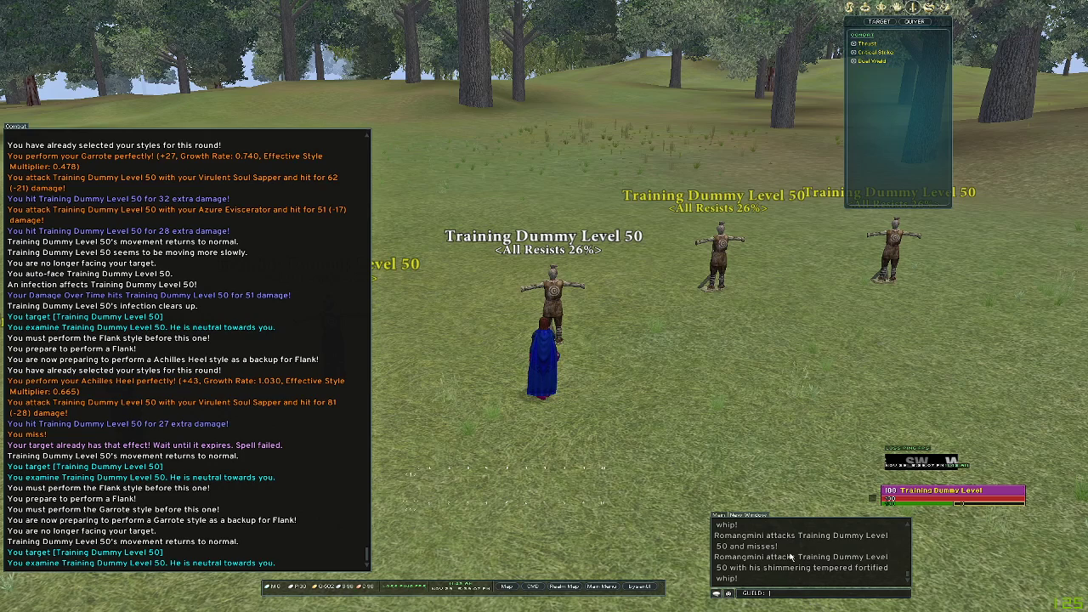
pyautogui.write('hit65432')
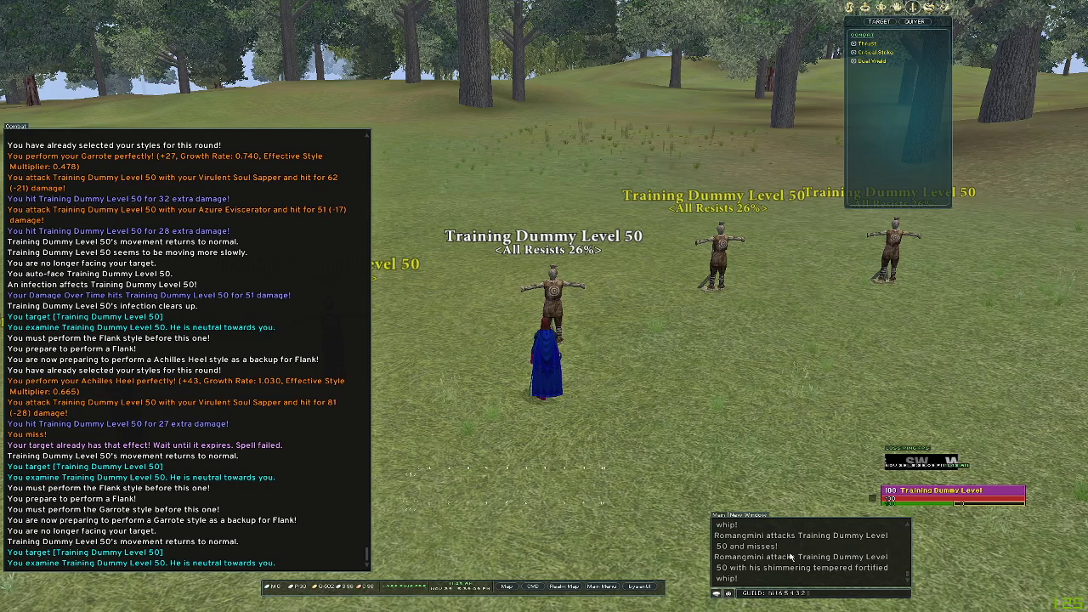
# Step: Clear the guild chat line, trigger the T macro repeatedly in it to check the key sequence, and close the chat entry
pyautogui.press('BackSpace')
pyautogui.press('BackSpace')
pyautogui.press('BackSpace')
pyautogui.press('BackSpace')
pyautogui.press('BackSpace')
pyautogui.press('BackSpace')
pyautogui.press('BackSpace')
pyautogui.press('BackSpace')
pyautogui.press('BackSpace')
pyautogui.press('BackSpace')
pyautogui.press('BackSpace')
pyautogui.press('BackSpace')
pyautogui.write('t65432t65432t6')
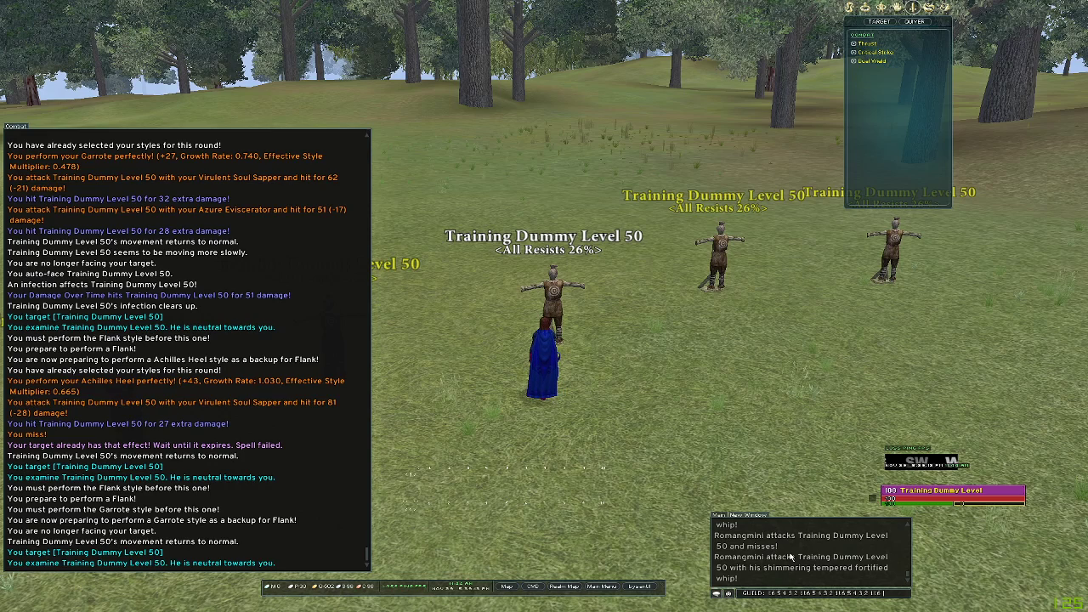
pyautogui.press('Return')
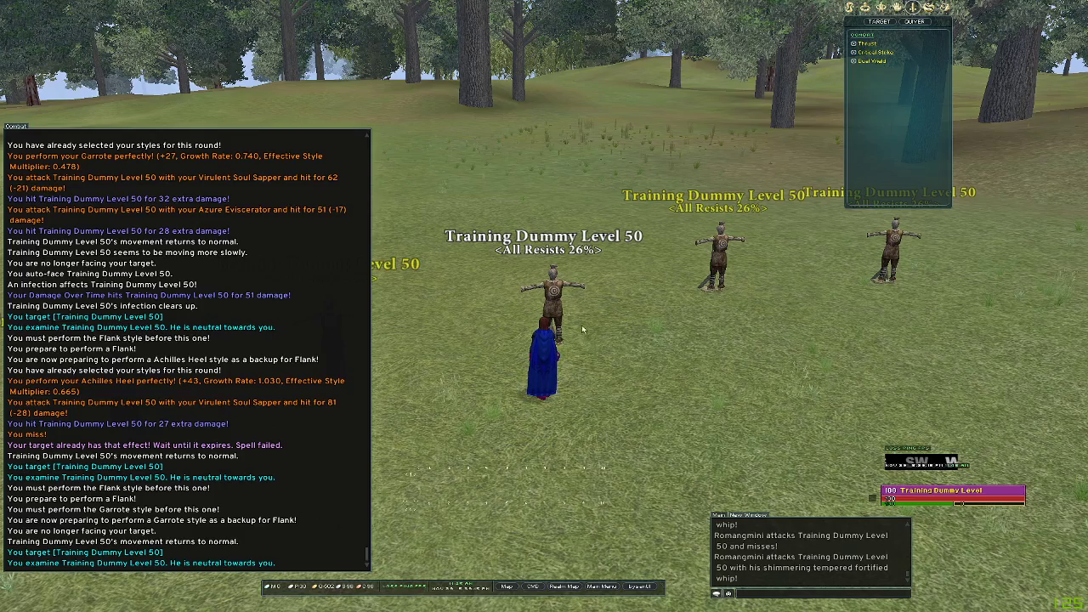
# Step: Move the character around to the opposite side of the targeted training dummy and turn to face it
pyautogui.press('d')
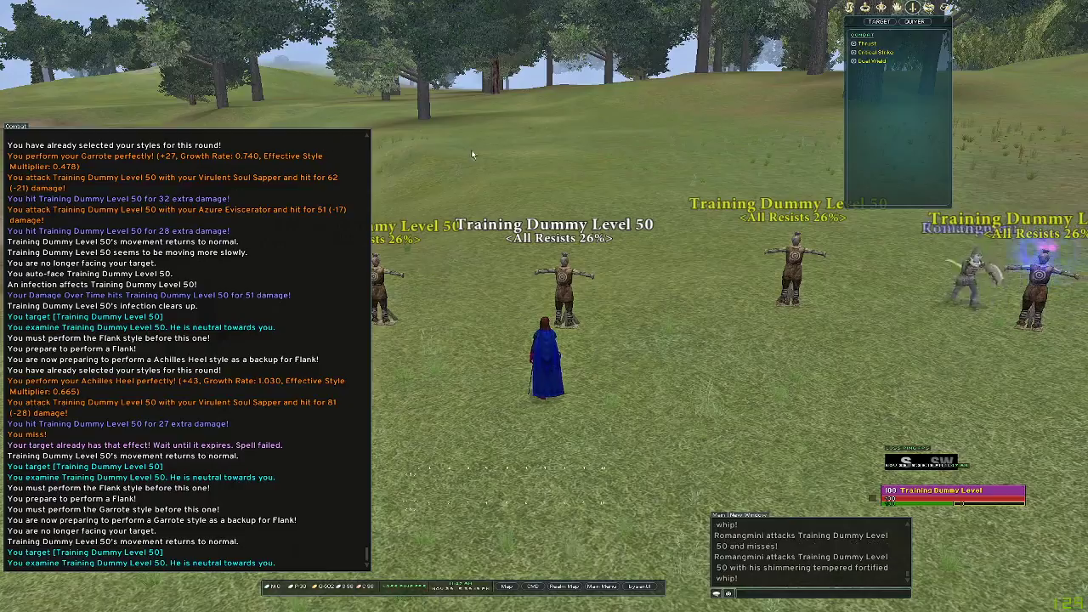
pyautogui.press('w')
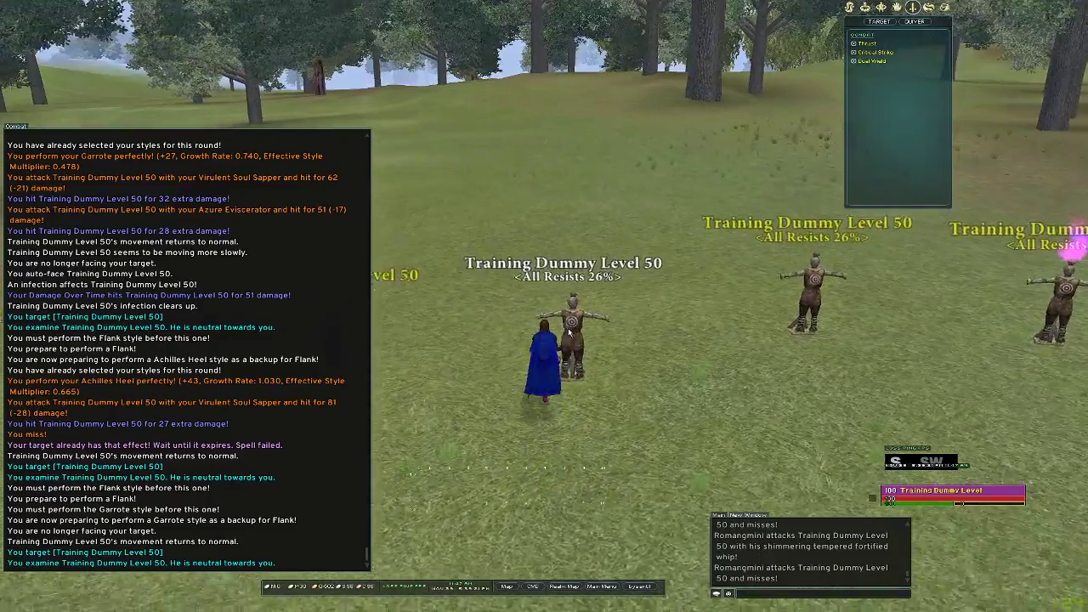
pyautogui.press('a')
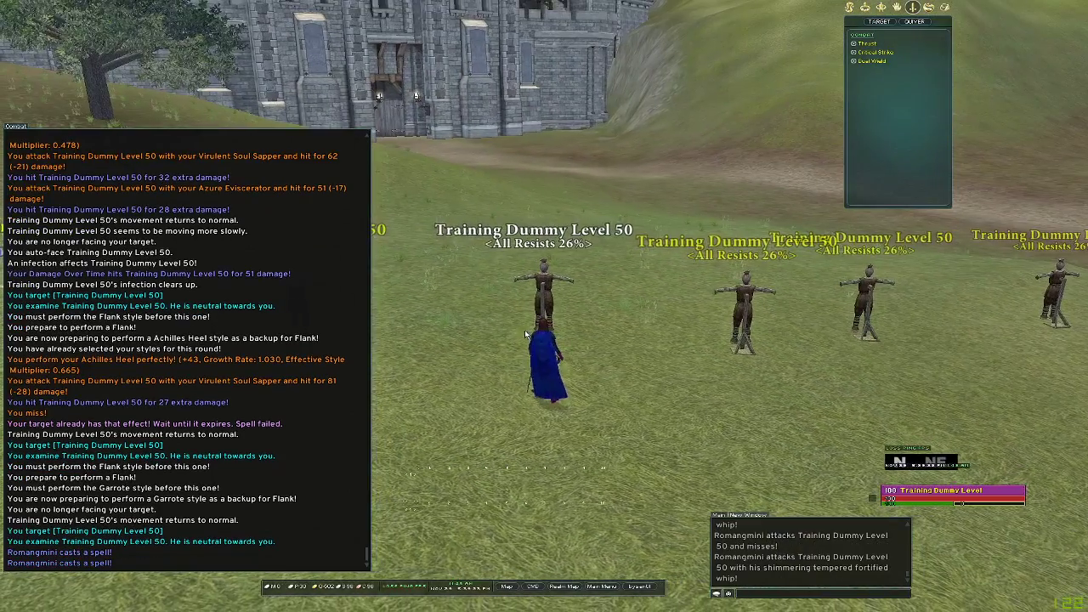
pyautogui.press('d')
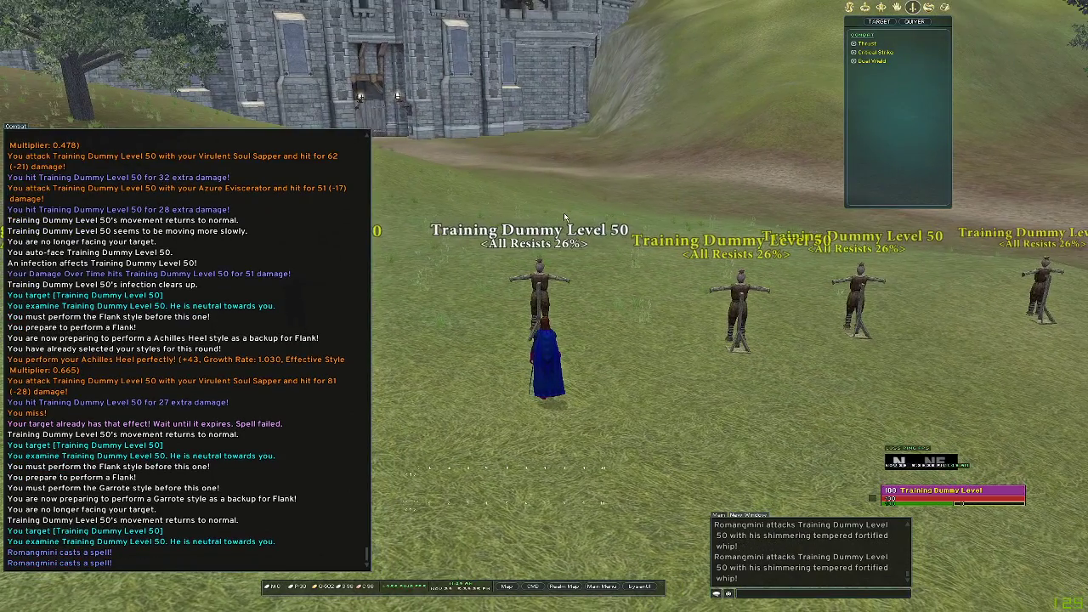